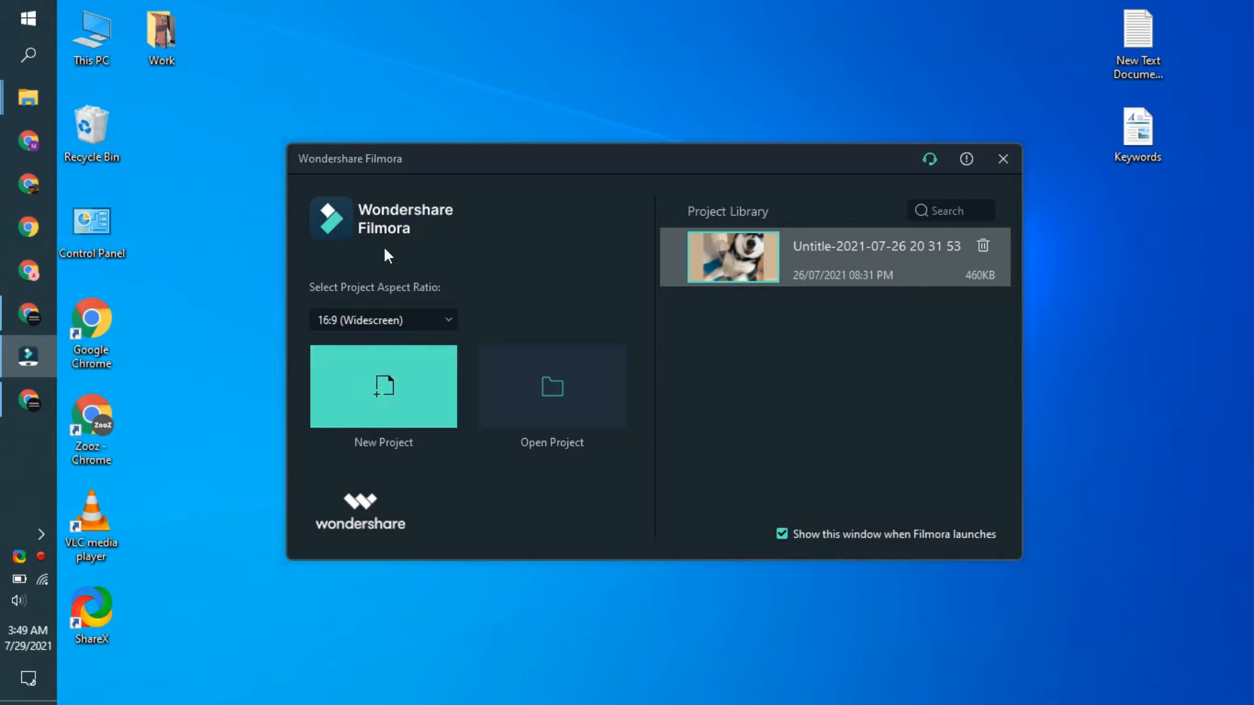
# Step: Create a new 16:9 project and import the Cute Cat, Dog and Guitarist clips from the desktop's Work folder
pyautogui.click(353, 388)
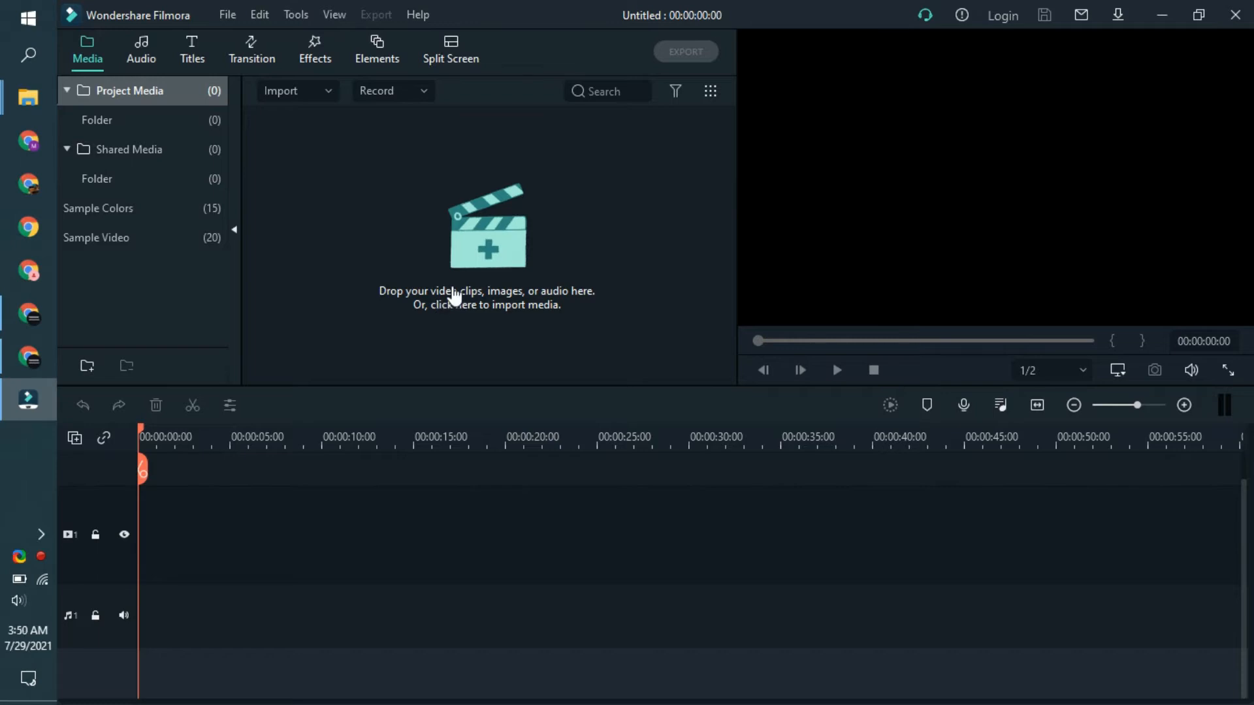
pyautogui.click(500, 251)
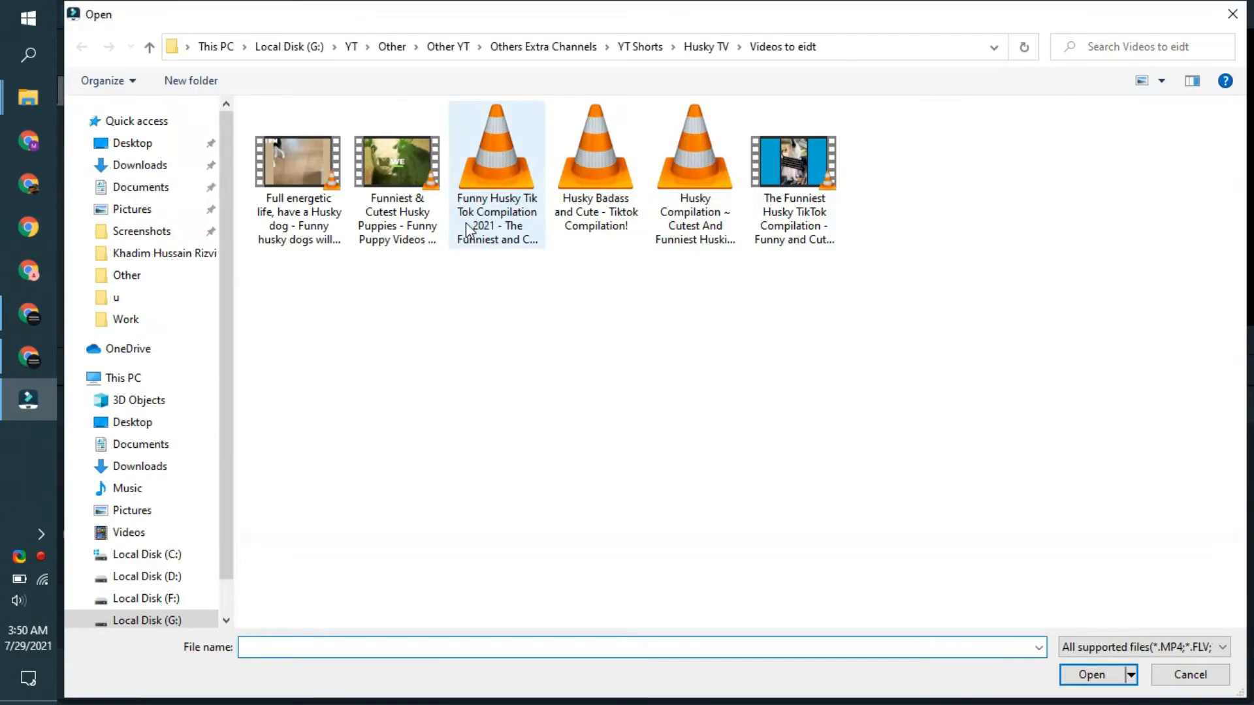
pyautogui.click(114, 149)
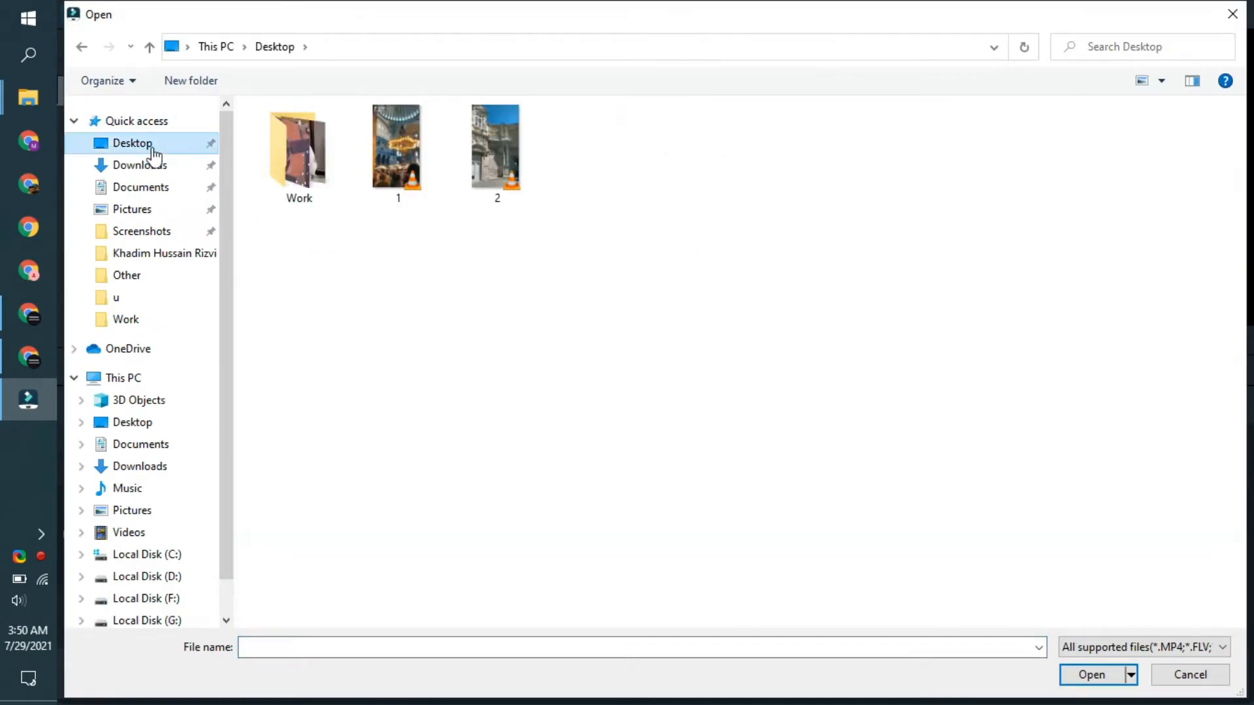
pyautogui.doubleClick(341, 171)
pyautogui.moveTo(297, 210); pyautogui.dragTo(497, 175)
pyautogui.click(1089, 676)
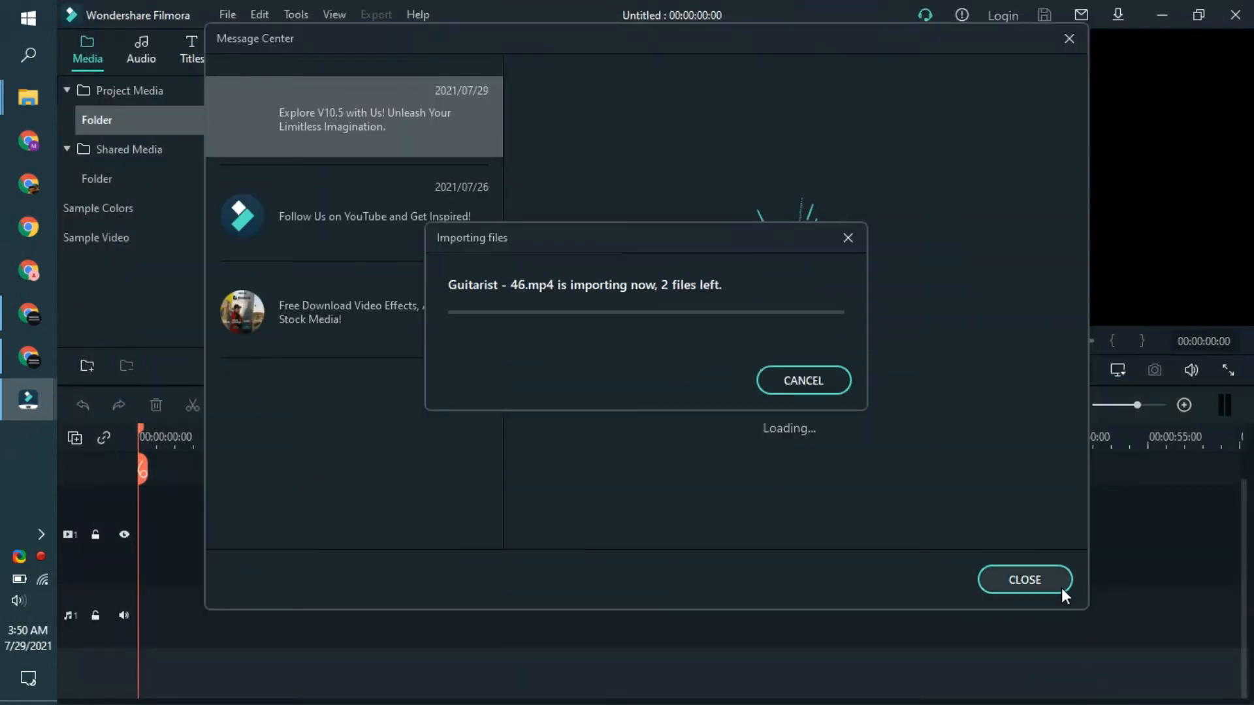
pyautogui.click(1059, 586)
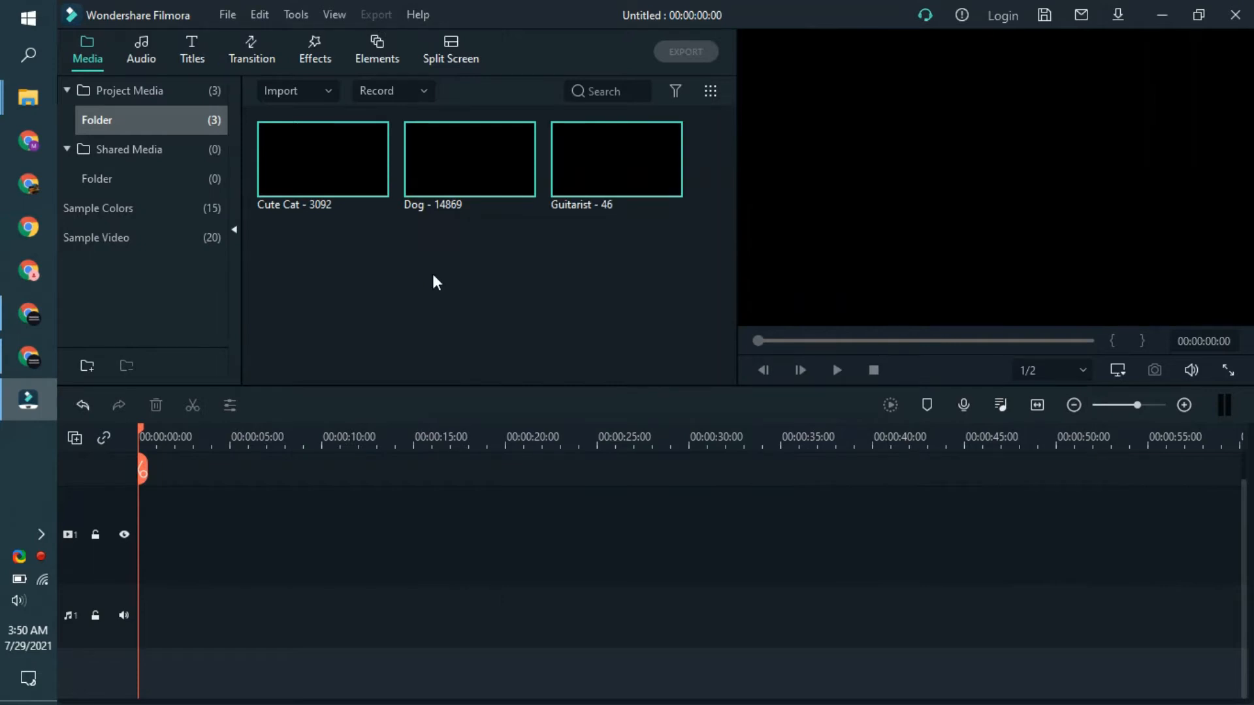
# Step: Add the Cute Cat clip at the start of the first video track, keeping the 1920 x 1080 25fps project settings
pyautogui.click(312, 256)
pyautogui.moveTo(295, 162); pyautogui.dragTo(136, 556)
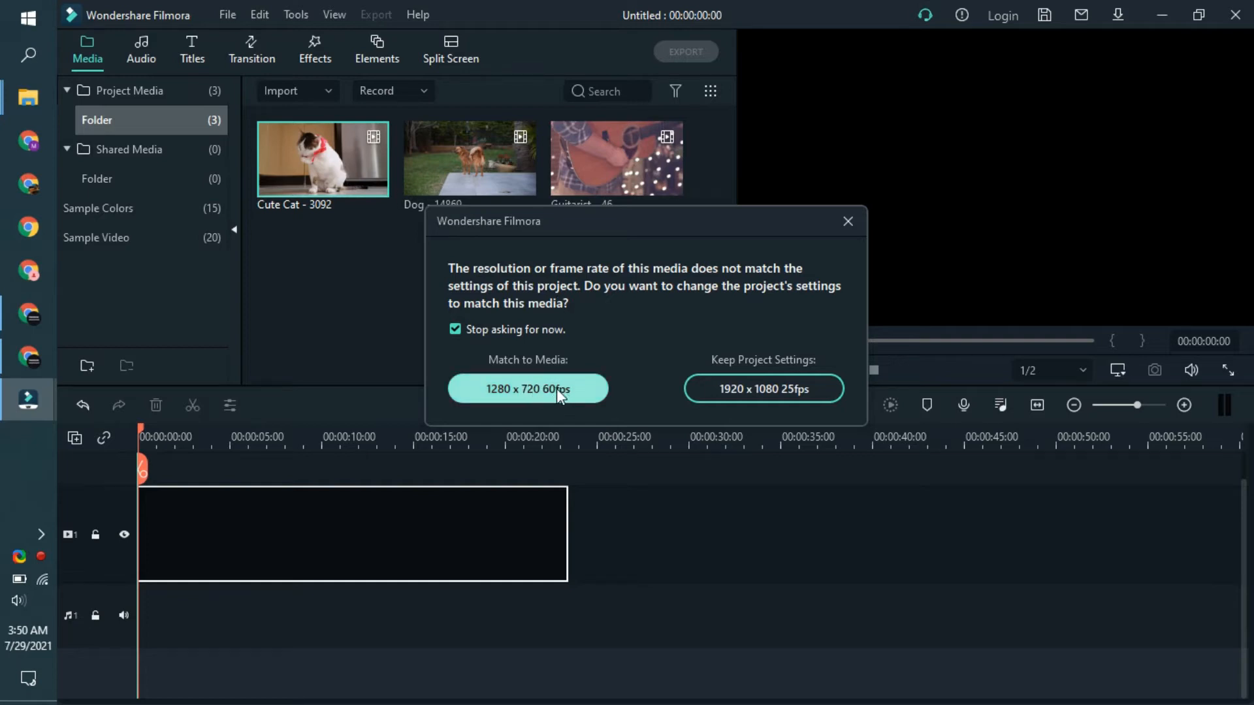
pyautogui.click(758, 386)
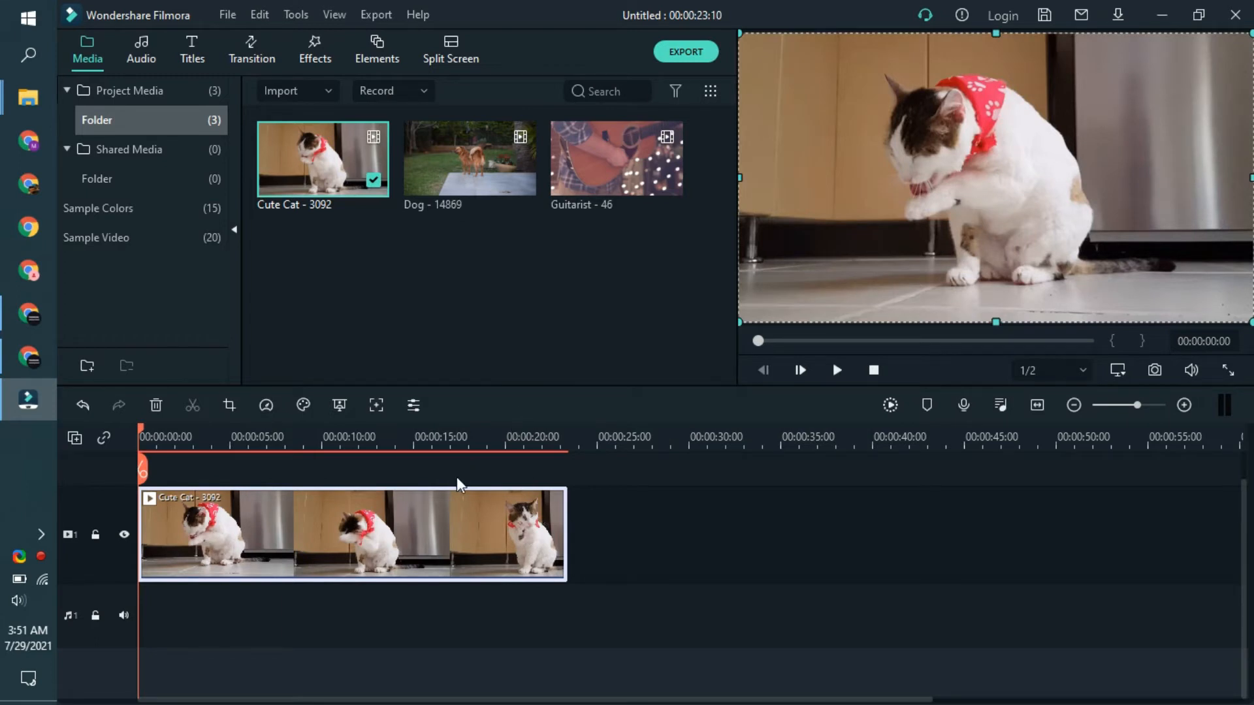
# Step: Browse the included video effects for one that suits the cat clip
pyautogui.click(310, 56)
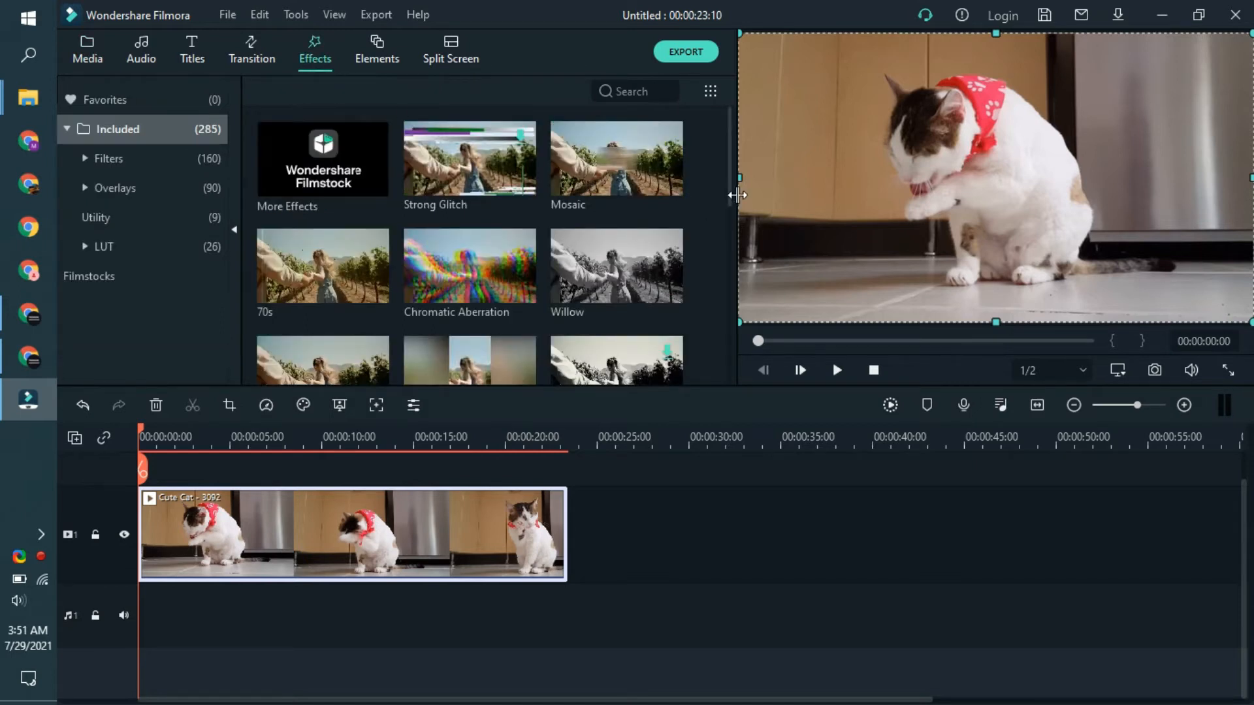
pyautogui.scroll(-2, 727, 175)
pyautogui.scroll(-8, 714, 218)
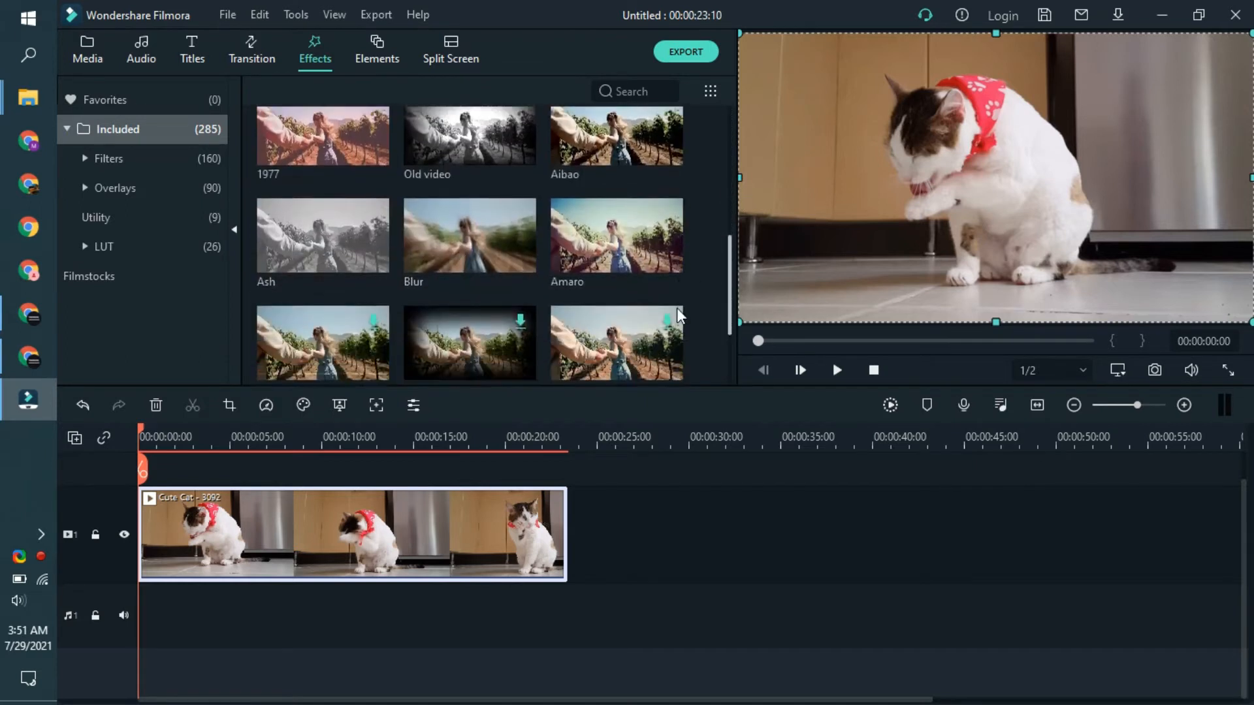
pyautogui.scroll(-10, 669, 375)
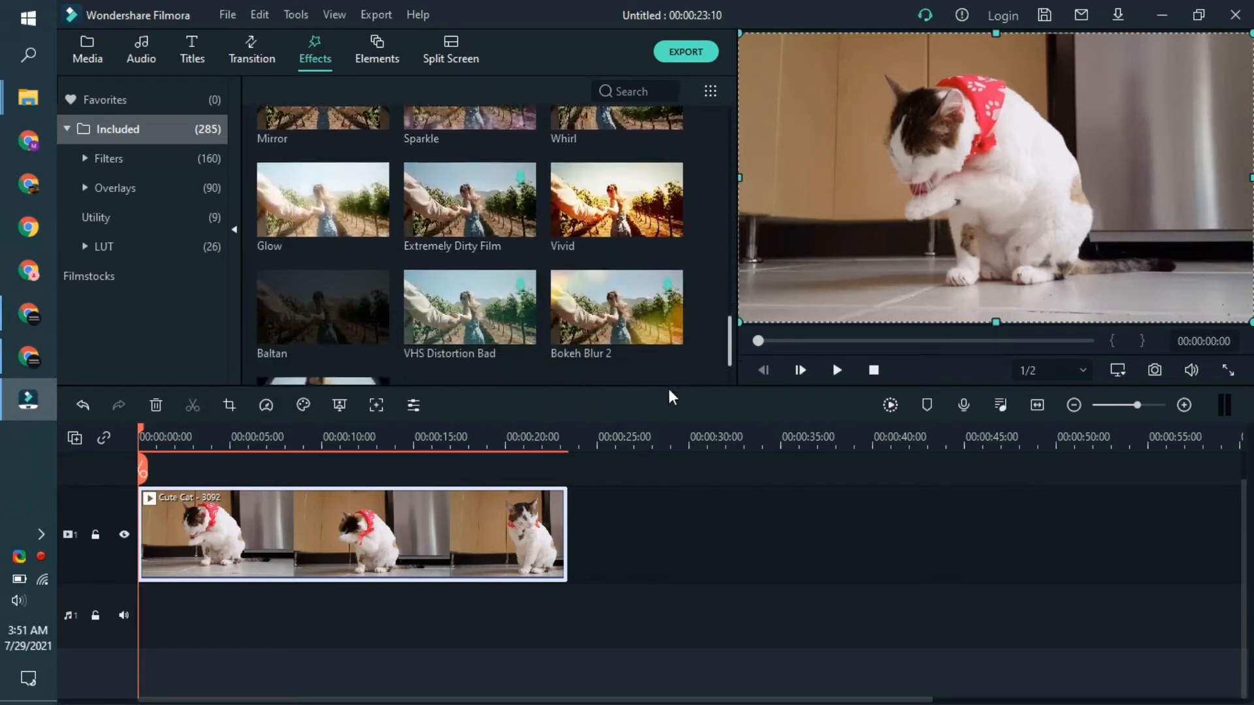
pyautogui.scroll(20, 695, 346)
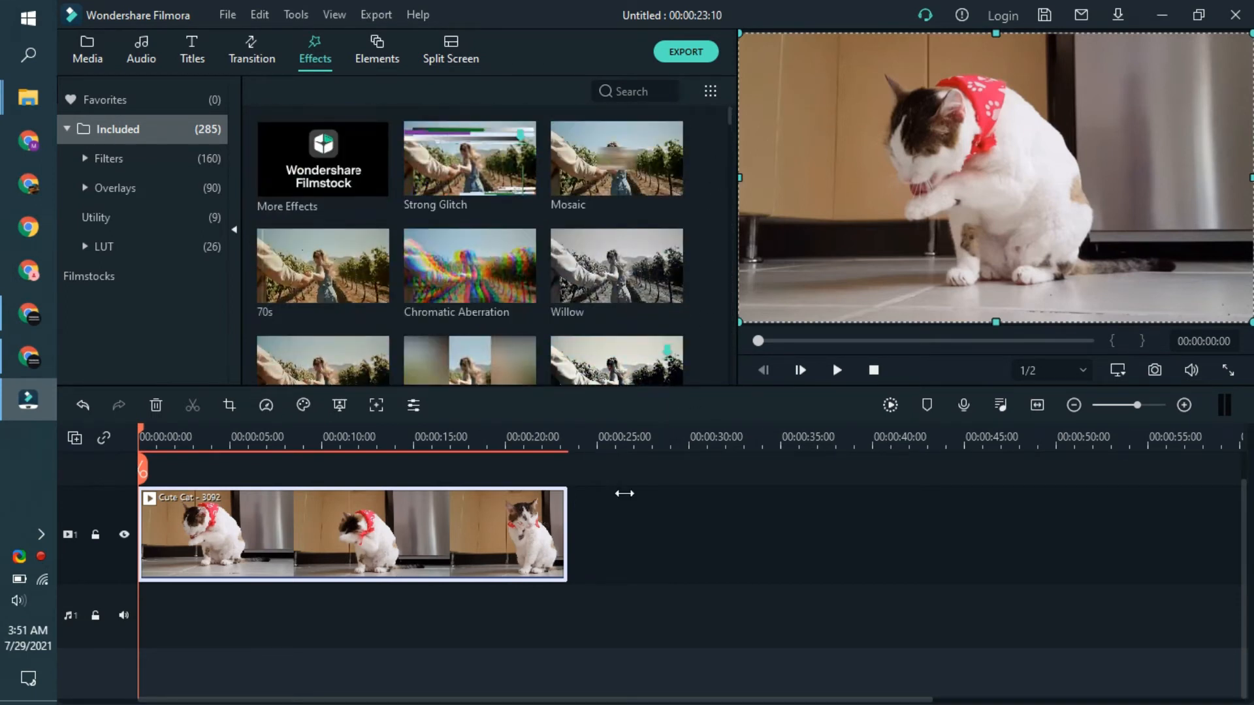
pyautogui.moveTo(672, 452); pyautogui.dragTo(594, 546)
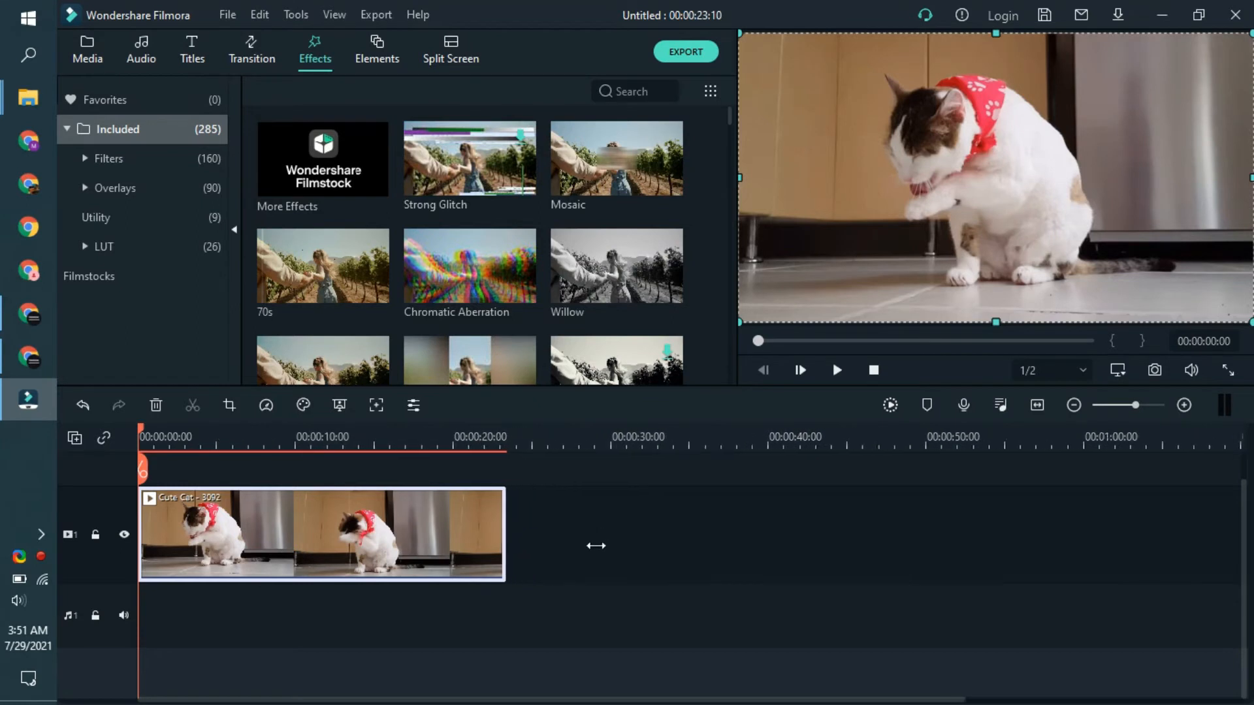
pyautogui.scroll(-3, 543, 307)
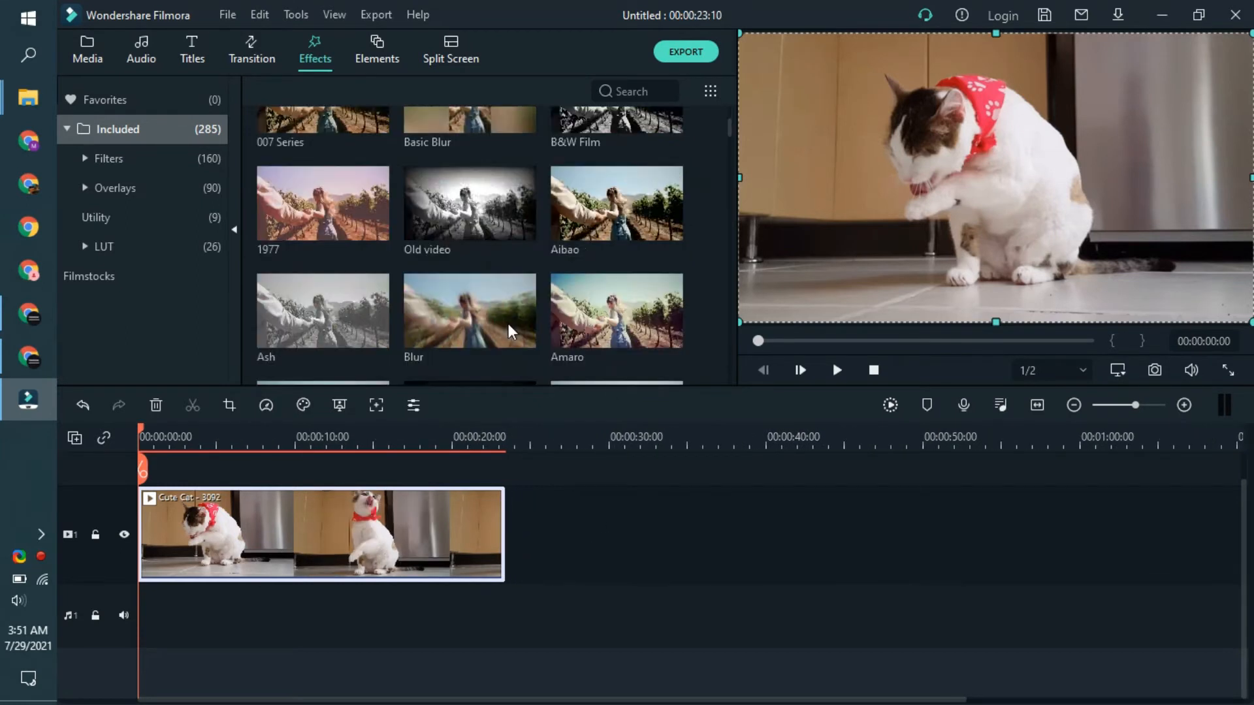
pyautogui.scroll(3, 505, 353)
pyautogui.scroll(1, 362, 485)
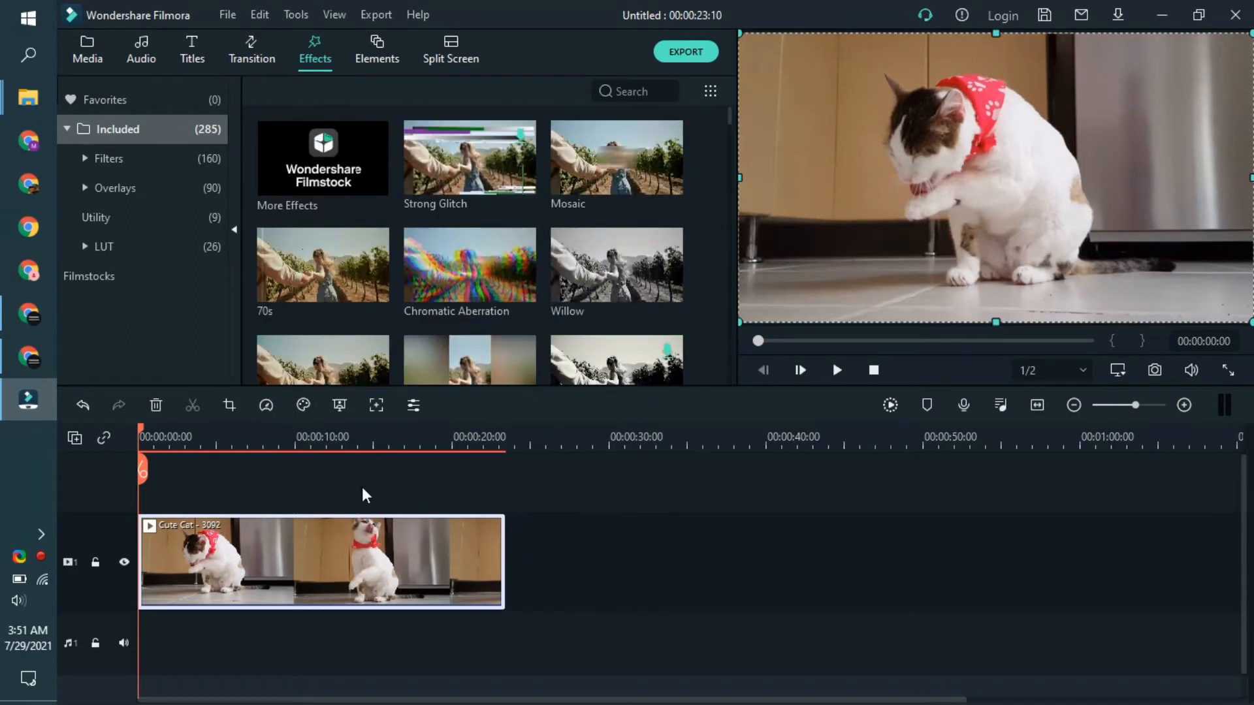
# Step: Resize the cat clip in the preview into a narrow, centred upright picture spanning the full frame height
pyautogui.moveTo(740, 33); pyautogui.dragTo(808, 72)
pyautogui.moveTo(1117, 221); pyautogui.dragTo(1067, 202)
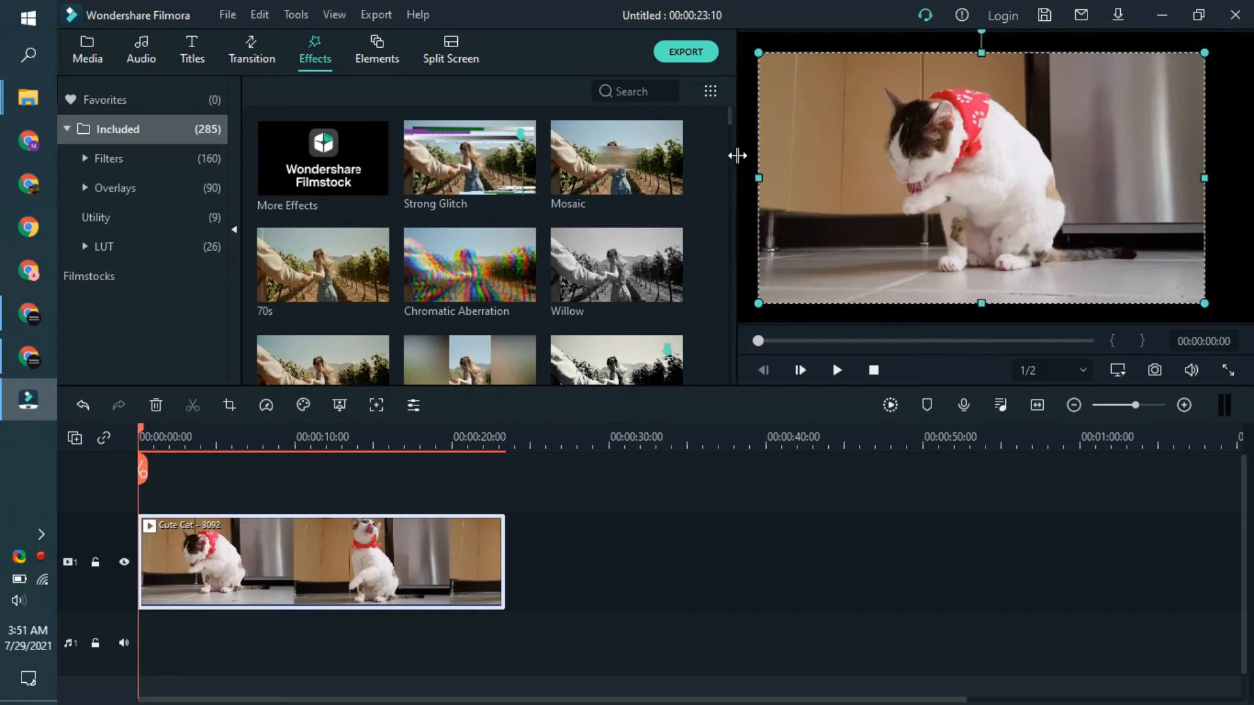
pyautogui.moveTo(1206, 182); pyautogui.dragTo(953, 257)
pyautogui.moveTo(891, 214); pyautogui.dragTo(992, 198)
pyautogui.moveTo(972, 51); pyautogui.dragTo(983, 31)
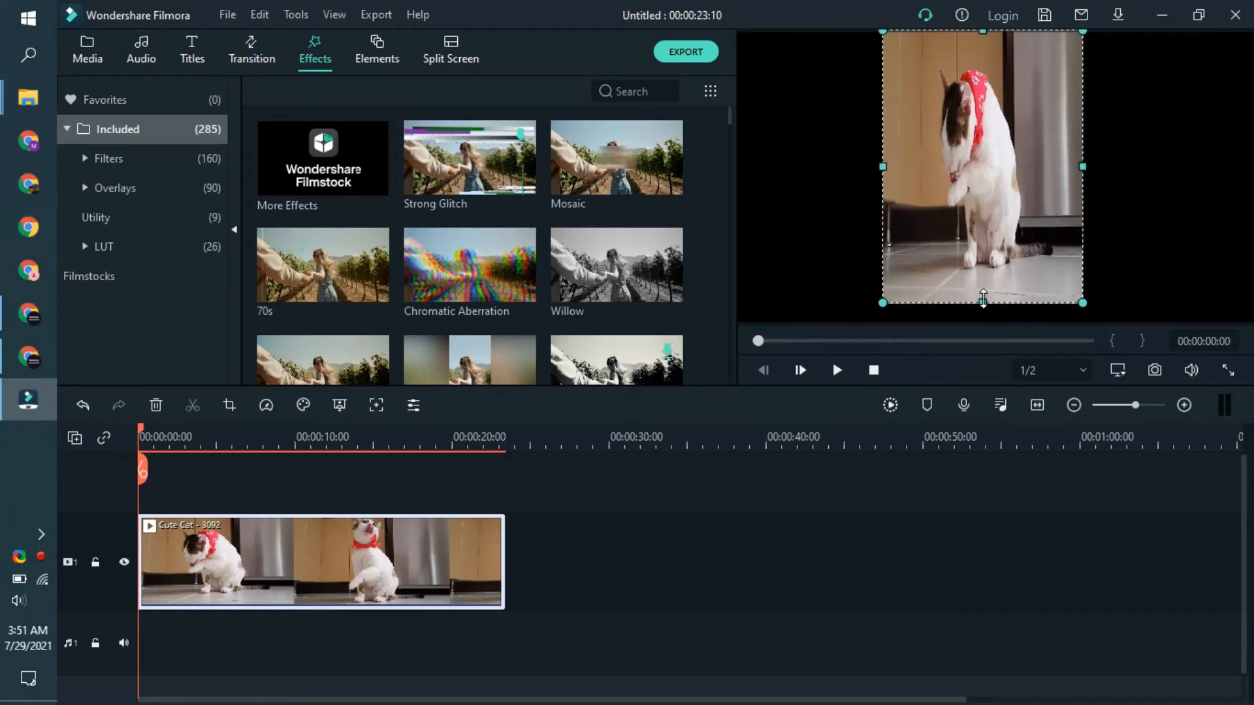
pyautogui.moveTo(983, 297); pyautogui.dragTo(983, 324)
# Step: Add the Basic Blur effect on the track above the resized clip and extend it to the clip's full length
pyautogui.scroll(-3, 458, 301)
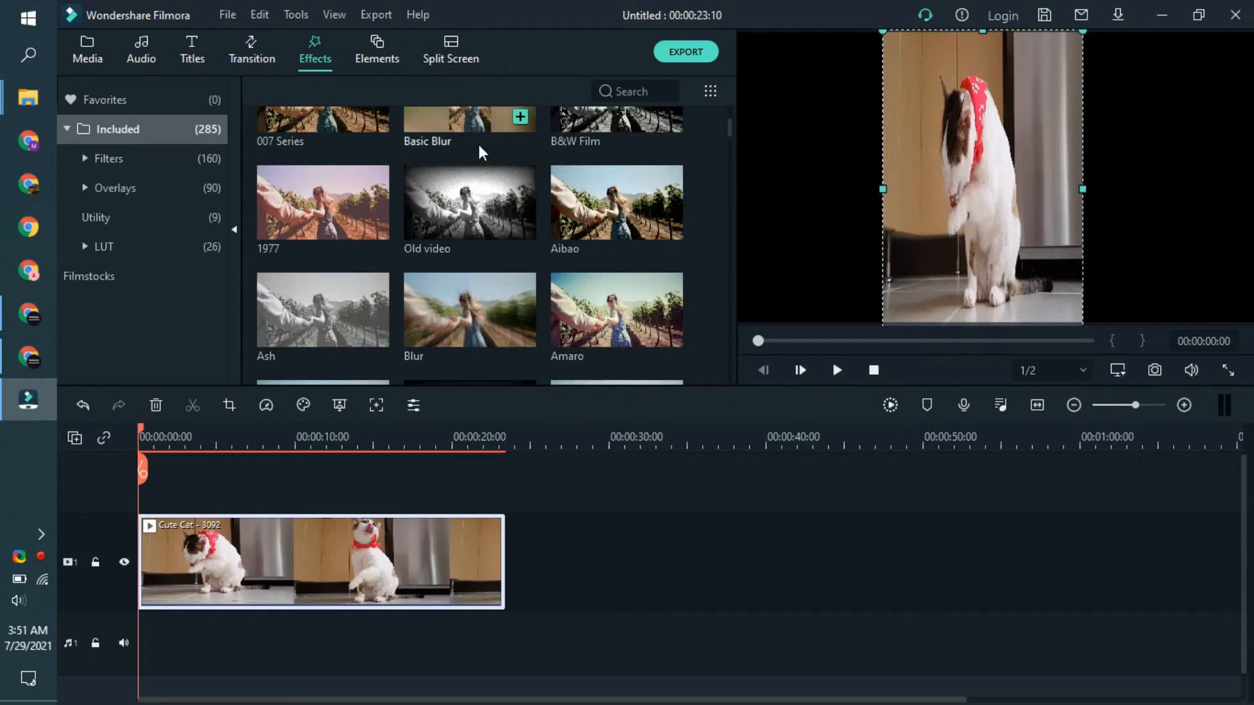
pyautogui.moveTo(484, 130); pyautogui.dragTo(149, 493)
pyautogui.moveTo(215, 520); pyautogui.dragTo(504, 520)
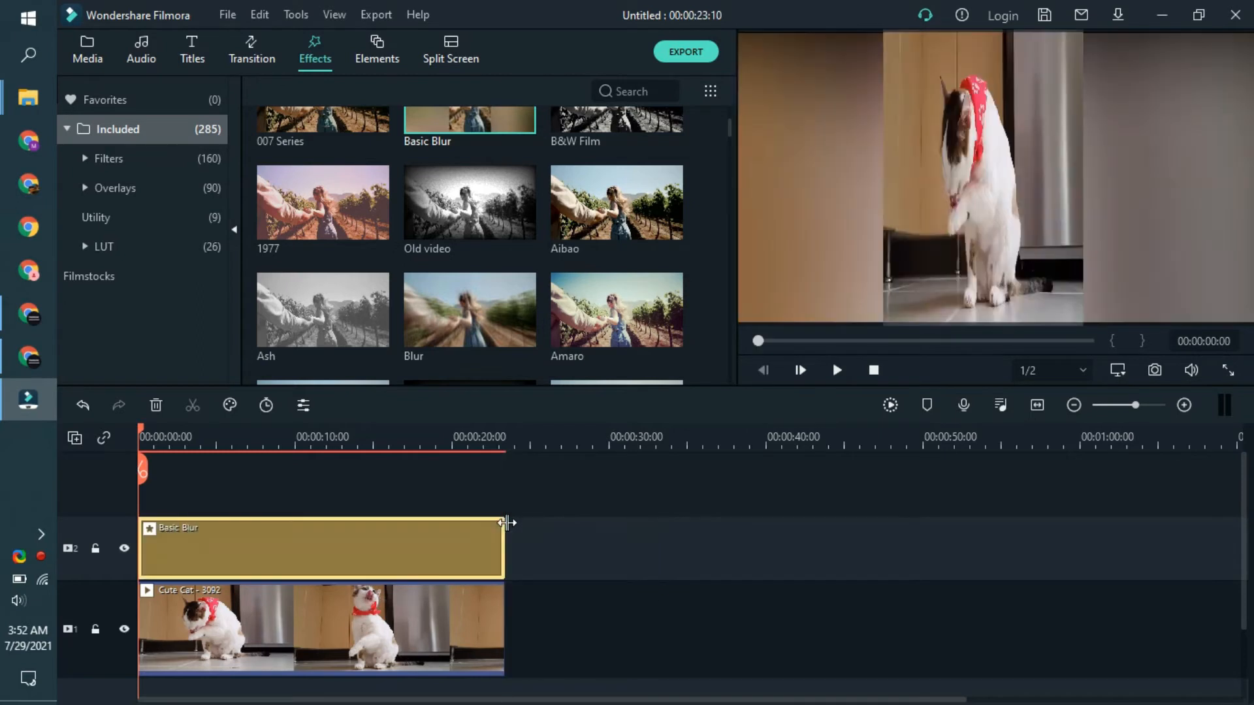
pyautogui.click(444, 632)
pyautogui.rightClick(444, 631)
pyautogui.click(371, 616)
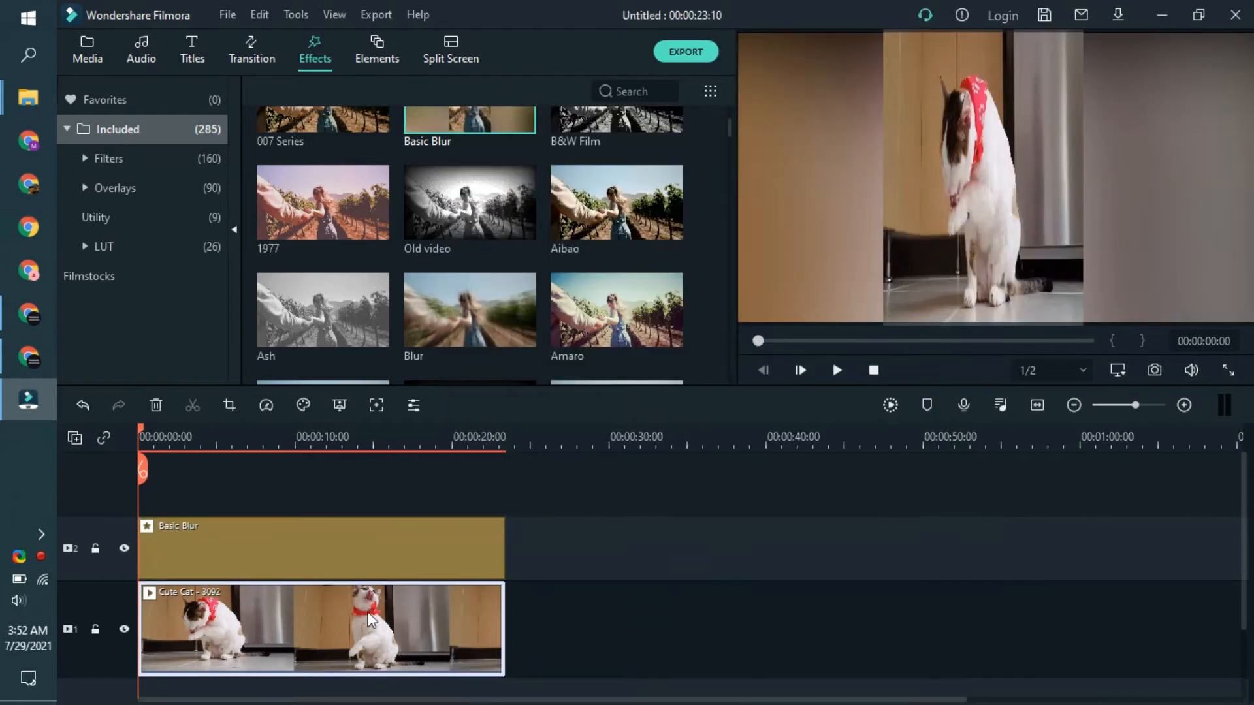
pyautogui.click(890, 205)
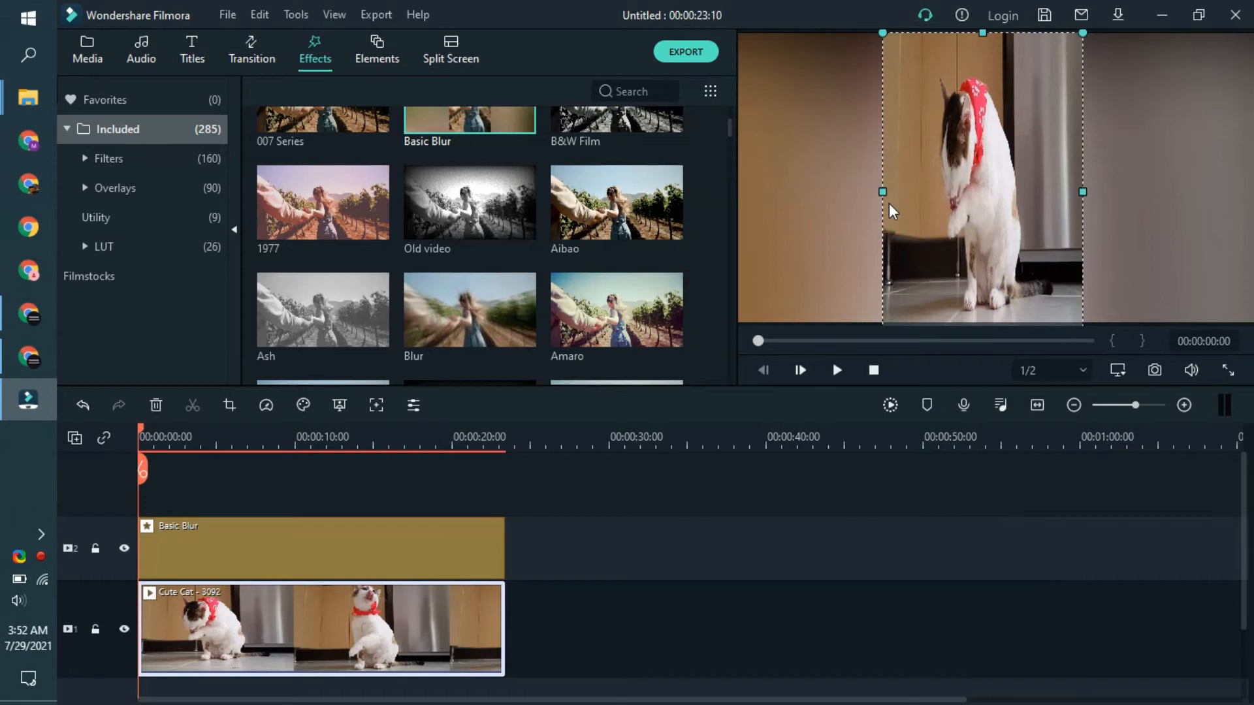
pyautogui.click(876, 487)
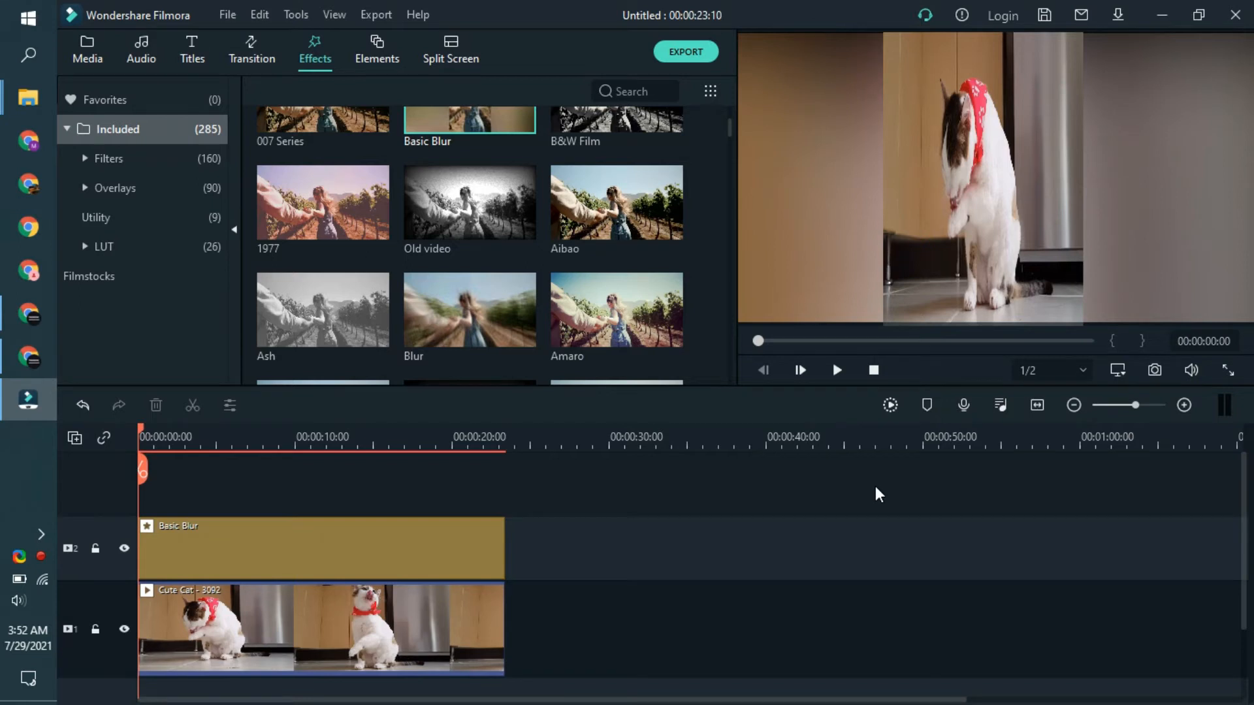
# Step: Undo the Basic Blur effect and the resizing so the cat clip fills the frame again
pyautogui.hotkey('ctrl', 'z')
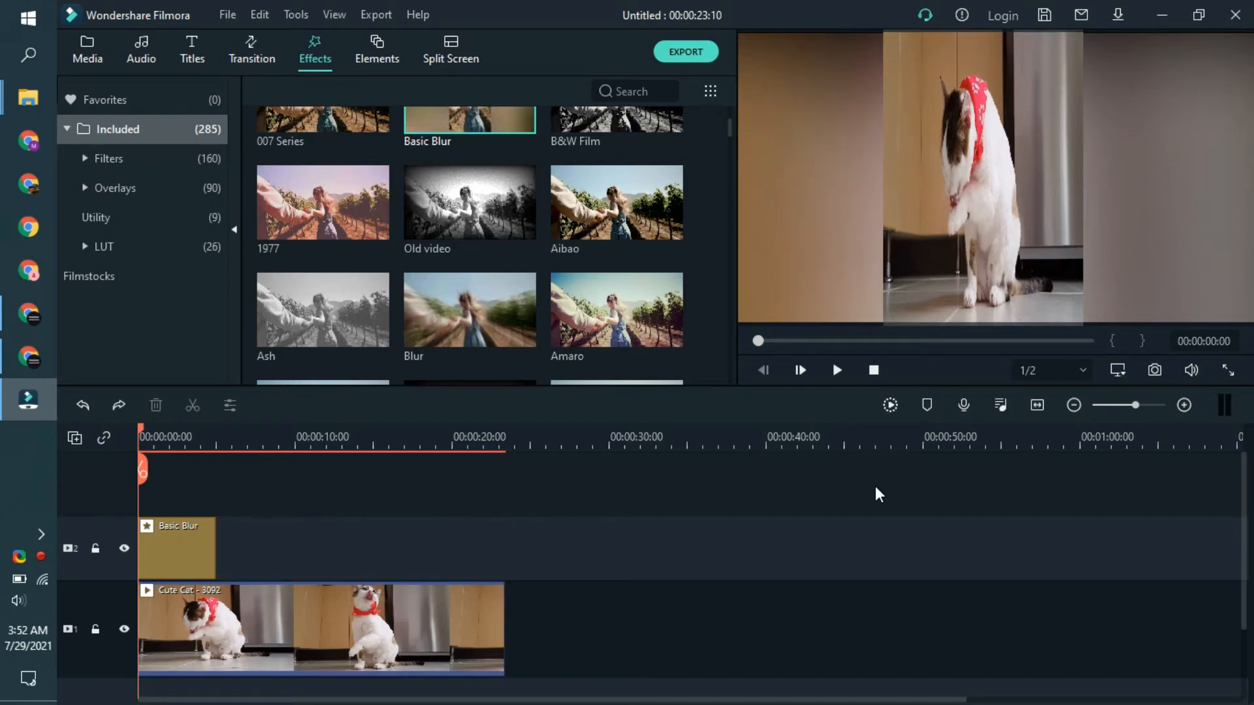
pyautogui.hotkey('ctrl', 'z')
pyautogui.hotkey('ctrl', 'z')
pyautogui.hotkey('ctrl', 'z')
pyautogui.hotkey('ctrl', 'z')
pyautogui.hotkey('ctrl', 'z')
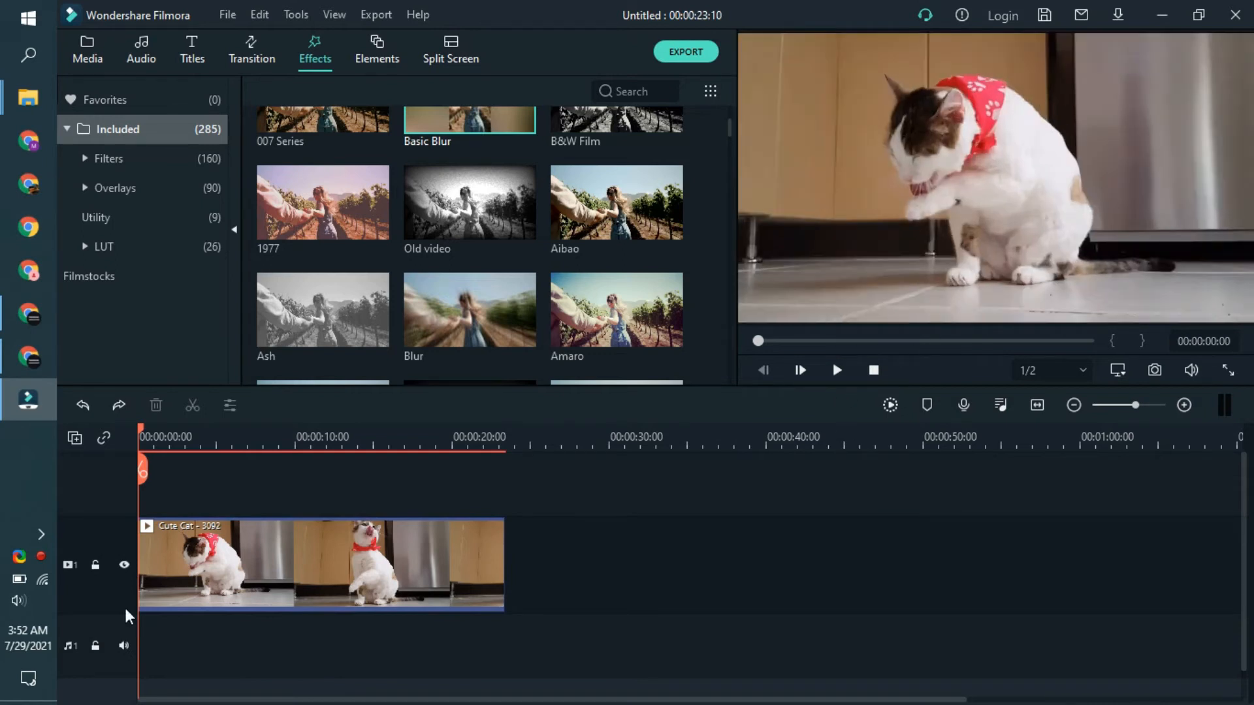
# Step: Crop the cat clip with a custom ratio to about 634 x 720, framing the whole cat
pyautogui.click(230, 566)
pyautogui.click(232, 411)
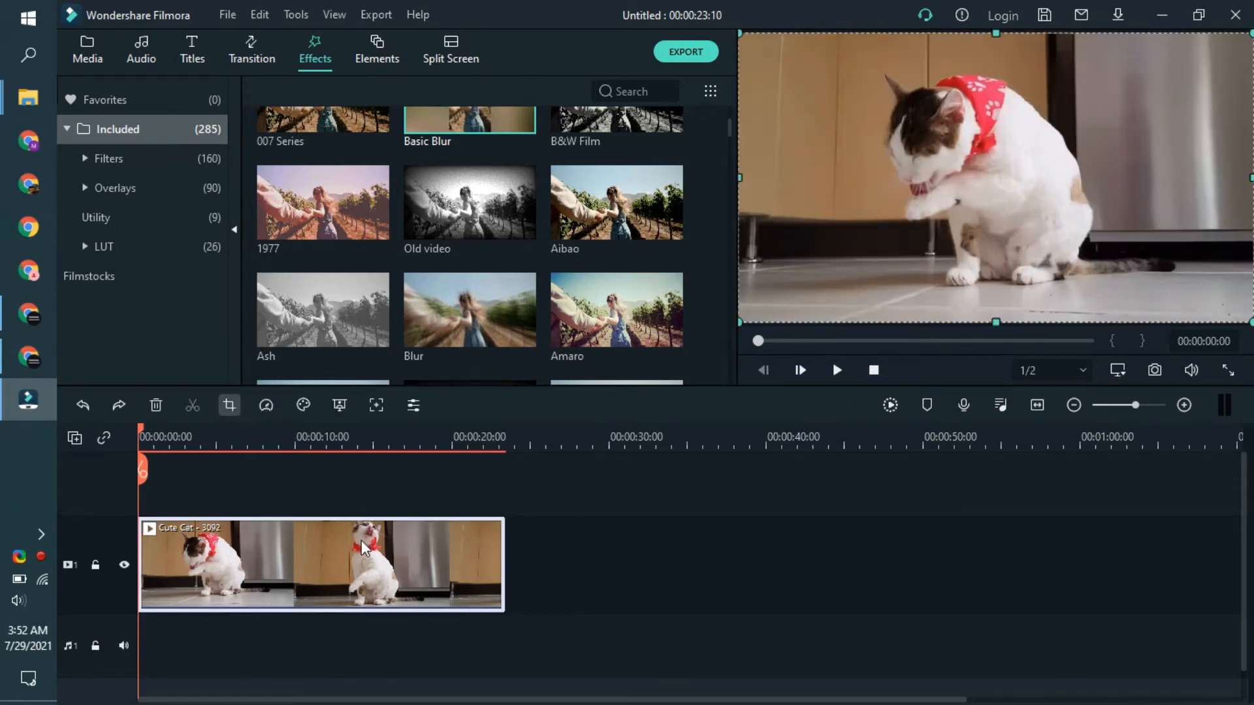
pyautogui.click(370, 540)
pyautogui.click(389, 467)
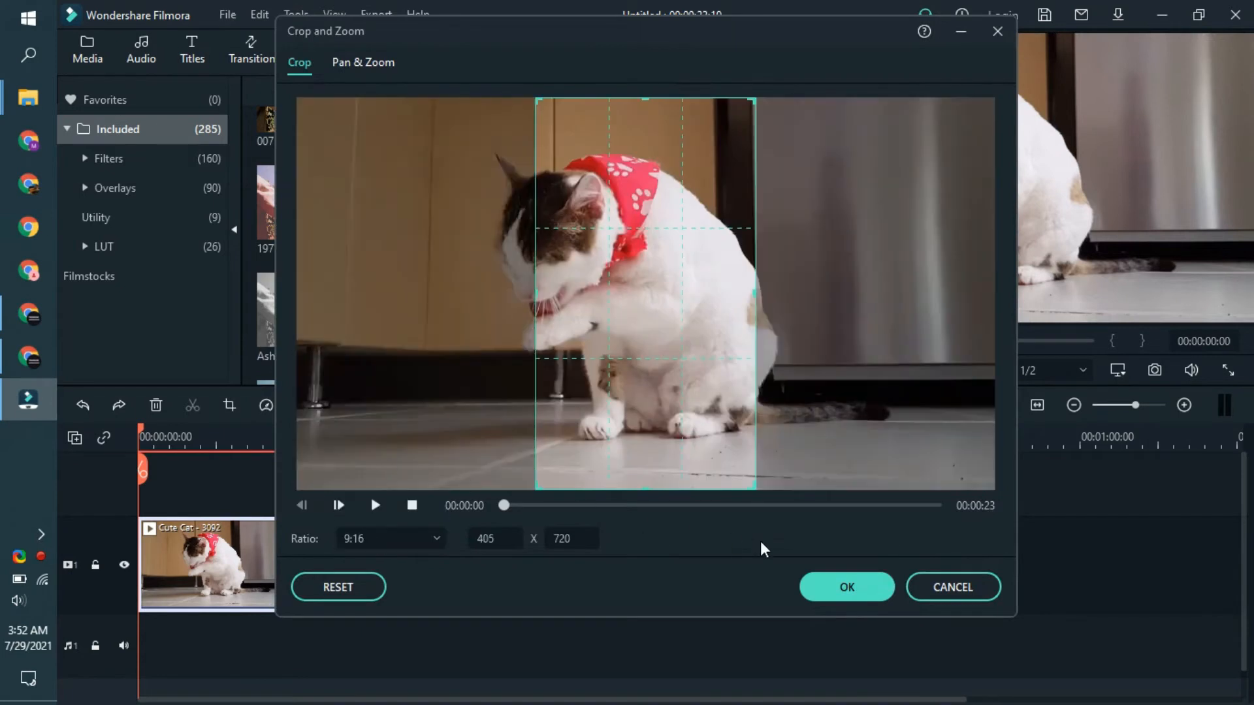
pyautogui.click(415, 546)
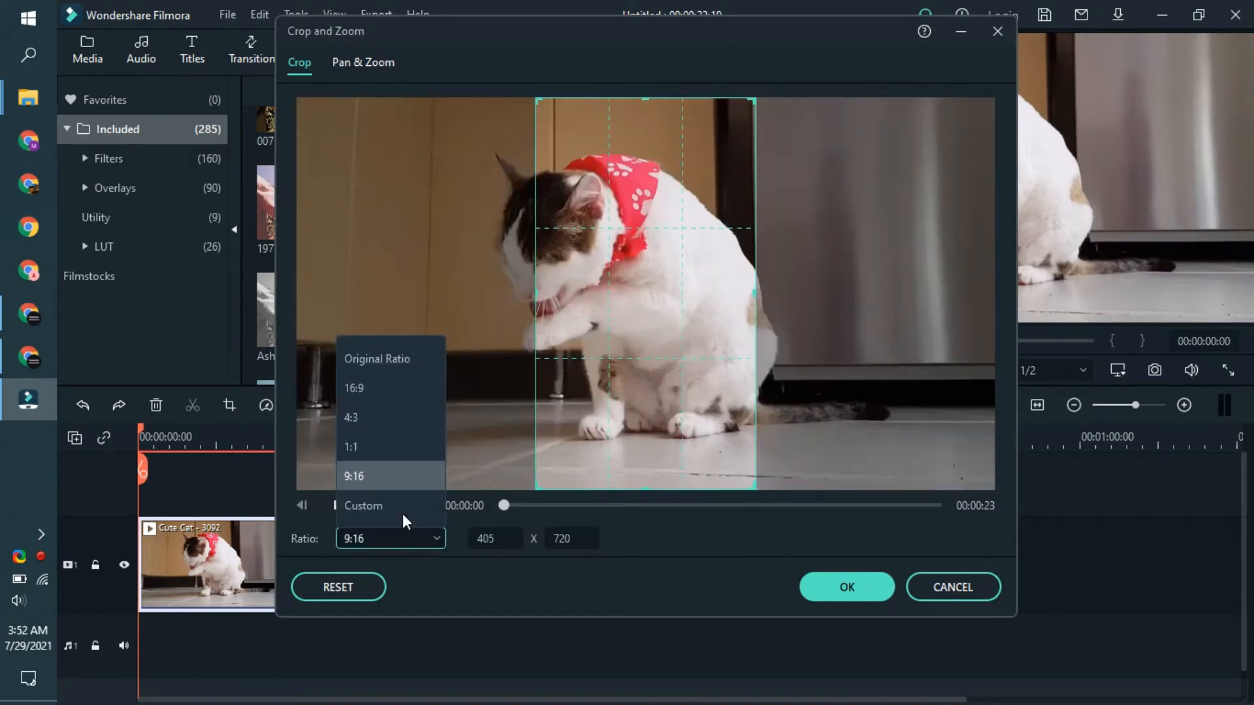
pyautogui.click(378, 506)
pyautogui.moveTo(537, 300); pyautogui.dragTo(462, 320)
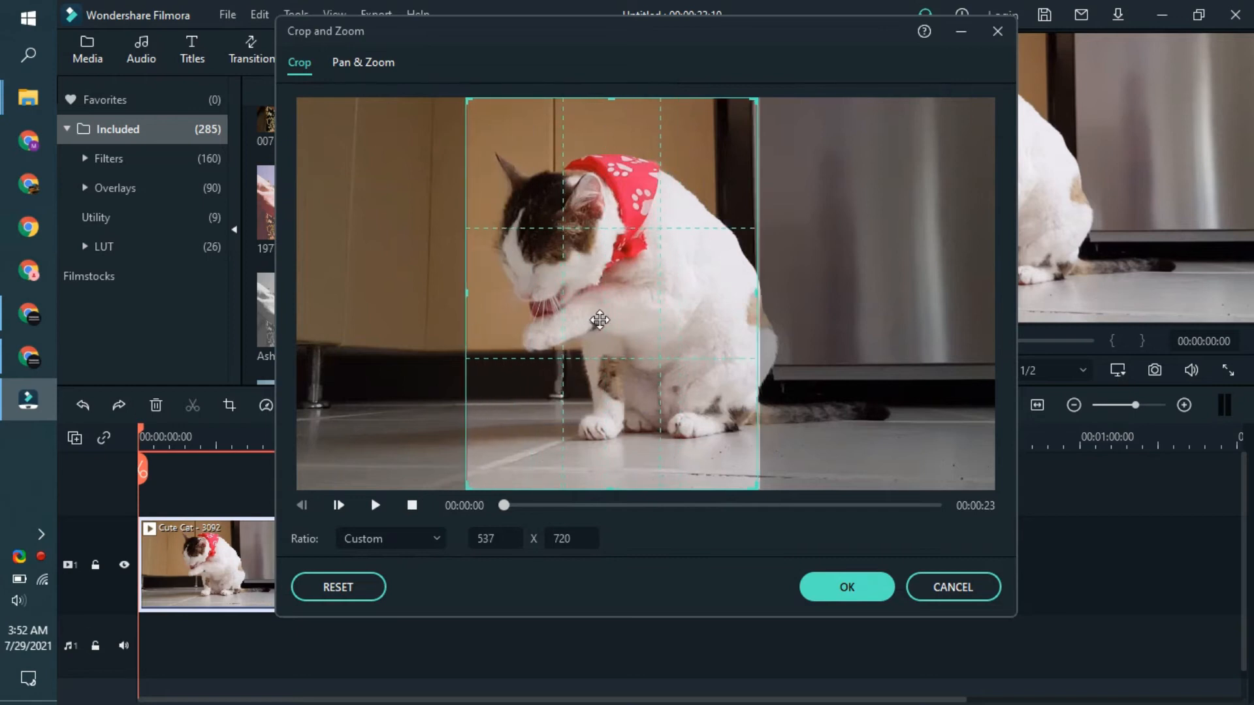
pyautogui.moveTo(590, 322); pyautogui.dragTo(633, 314)
pyautogui.moveTo(506, 296); pyautogui.dragTo(448, 358)
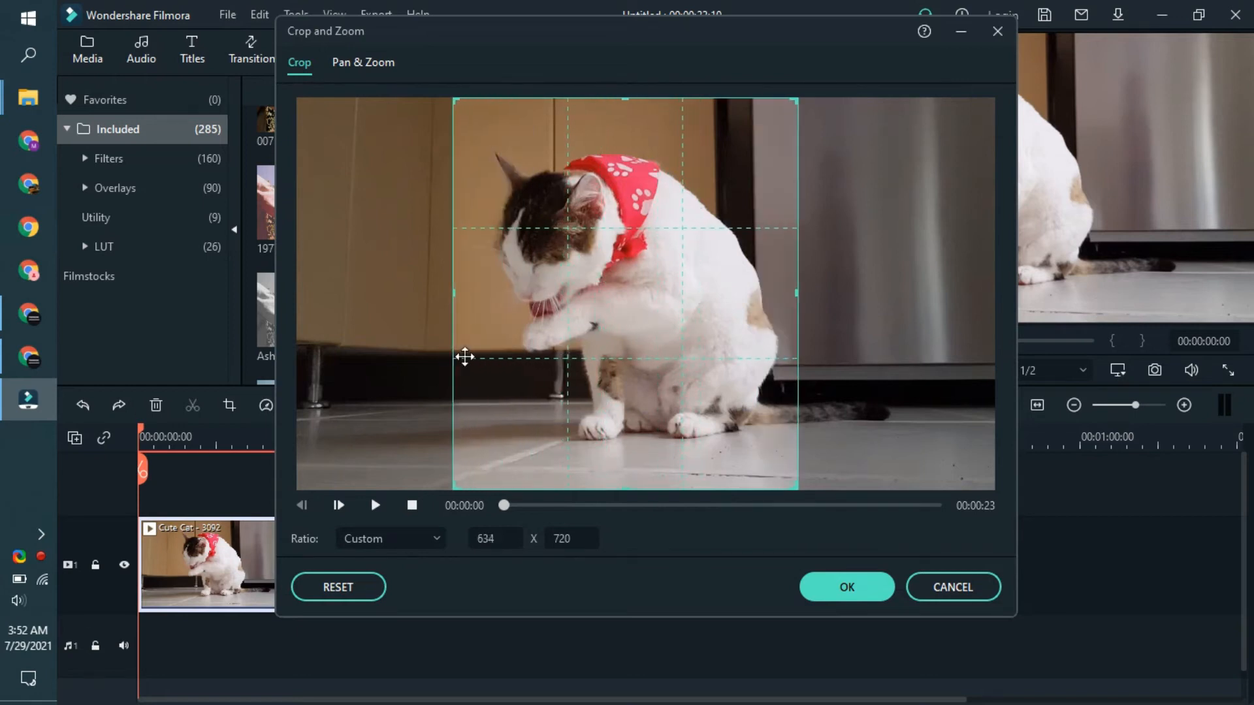
pyautogui.moveTo(569, 347); pyautogui.dragTo(583, 346)
pyautogui.click(857, 585)
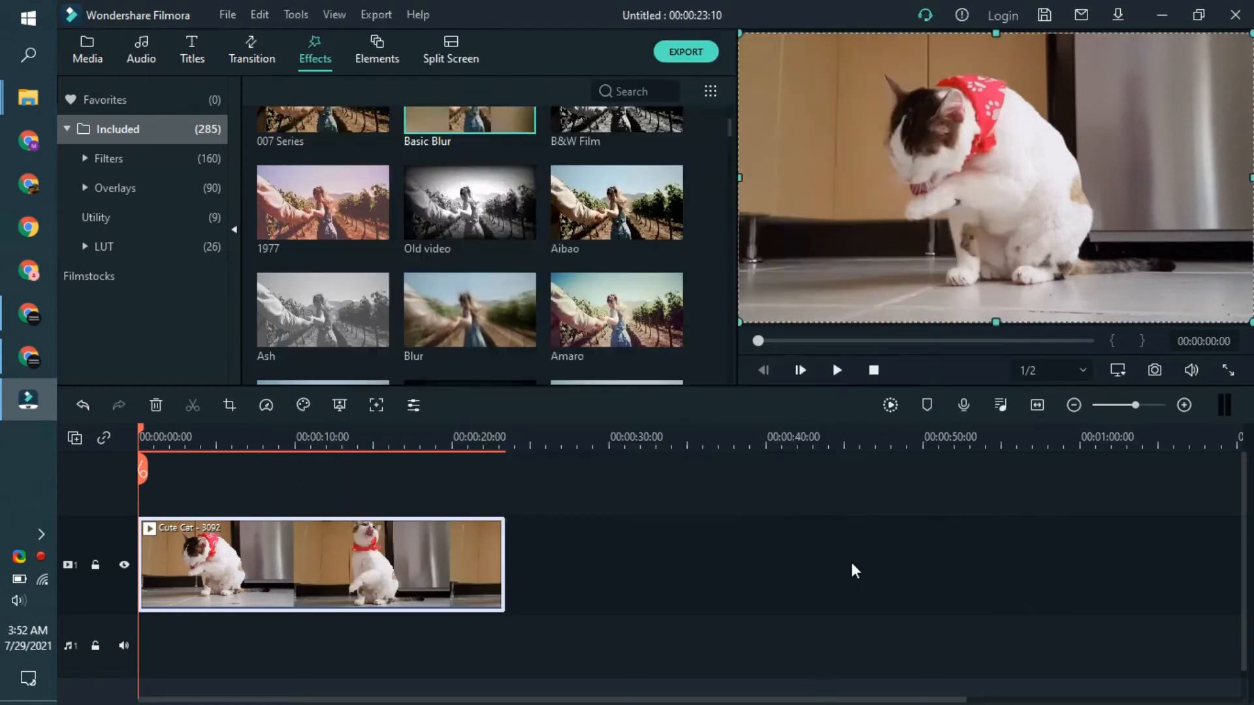
# Step: Place Basic Blur above the cropped cat clip and stretch it to match the clip's duration
pyautogui.moveTo(516, 118); pyautogui.dragTo(506, 532)
pyautogui.click(331, 513)
pyautogui.click(213, 548)
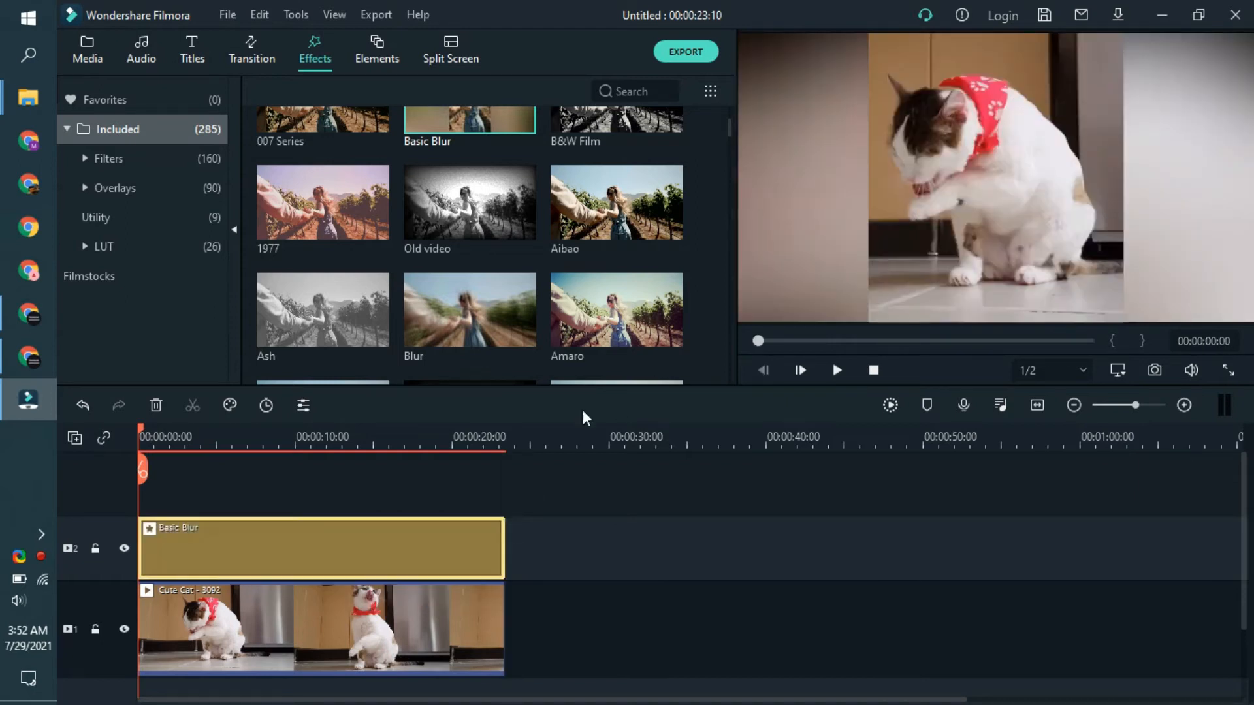
# Step: Play the cropped clip from near its start to review the blurred areas on both sides
pyautogui.click(358, 457)
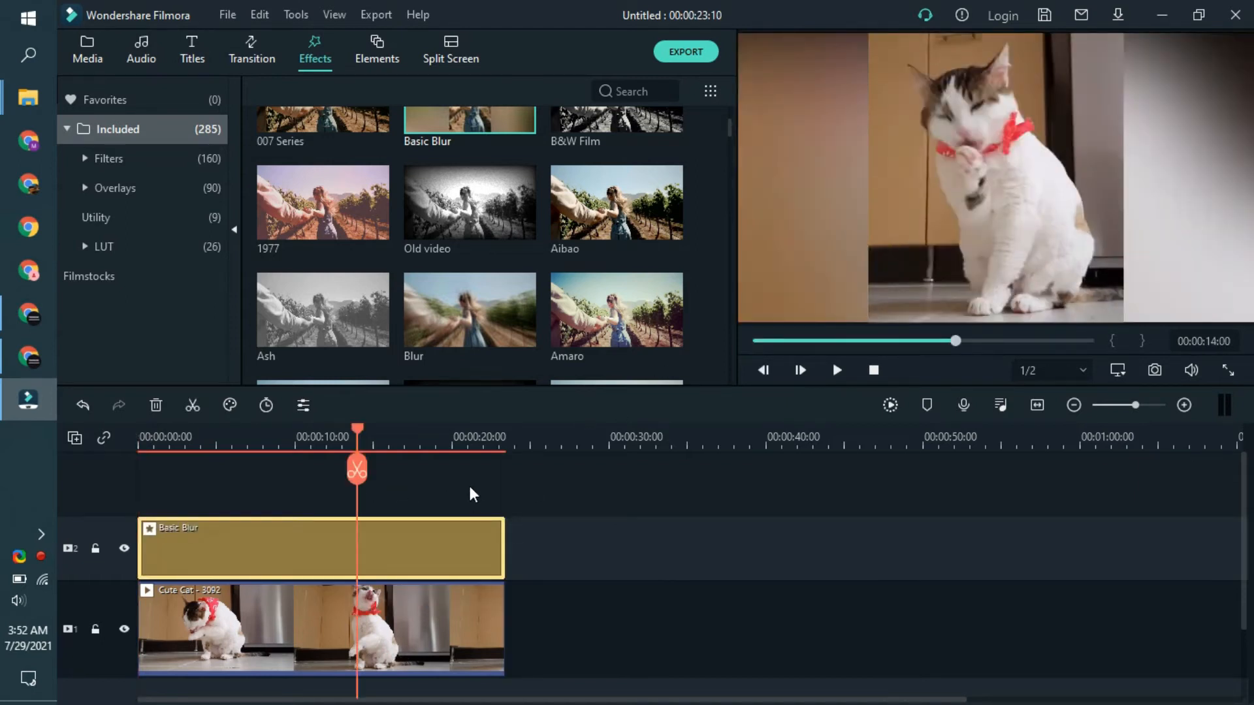
pyautogui.click(468, 483)
pyautogui.click(764, 339)
pyautogui.click(842, 368)
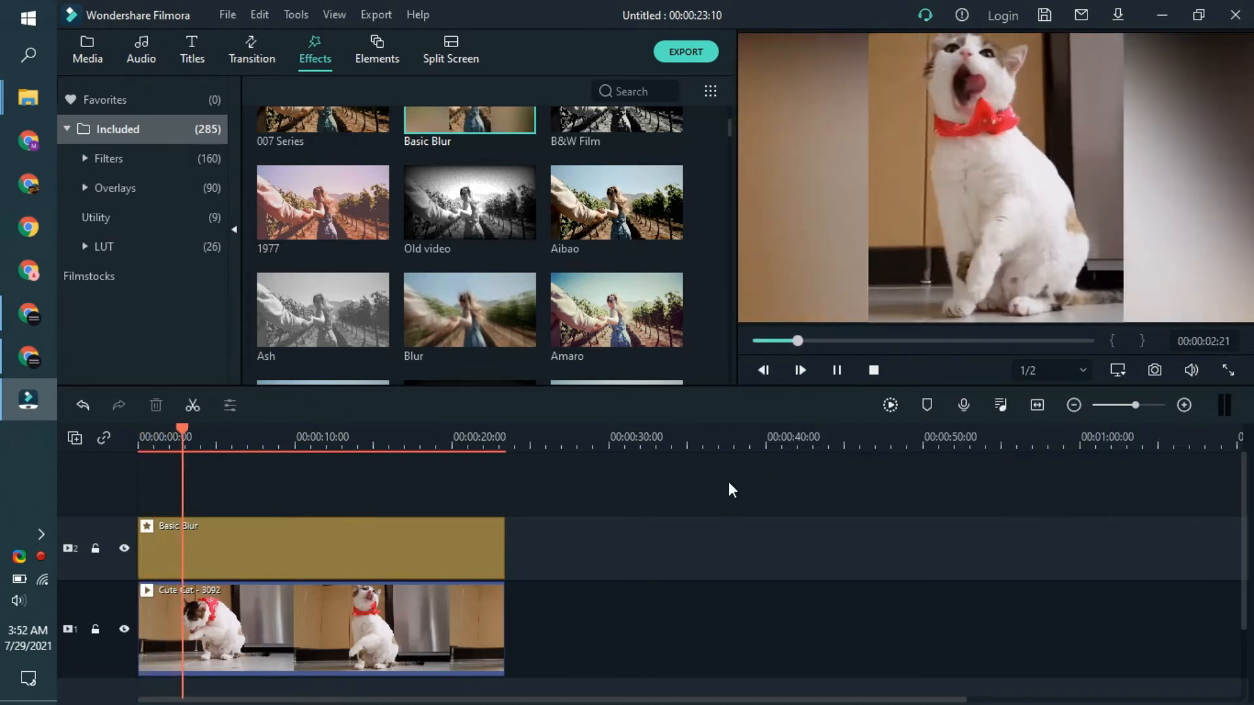
pyautogui.click(836, 368)
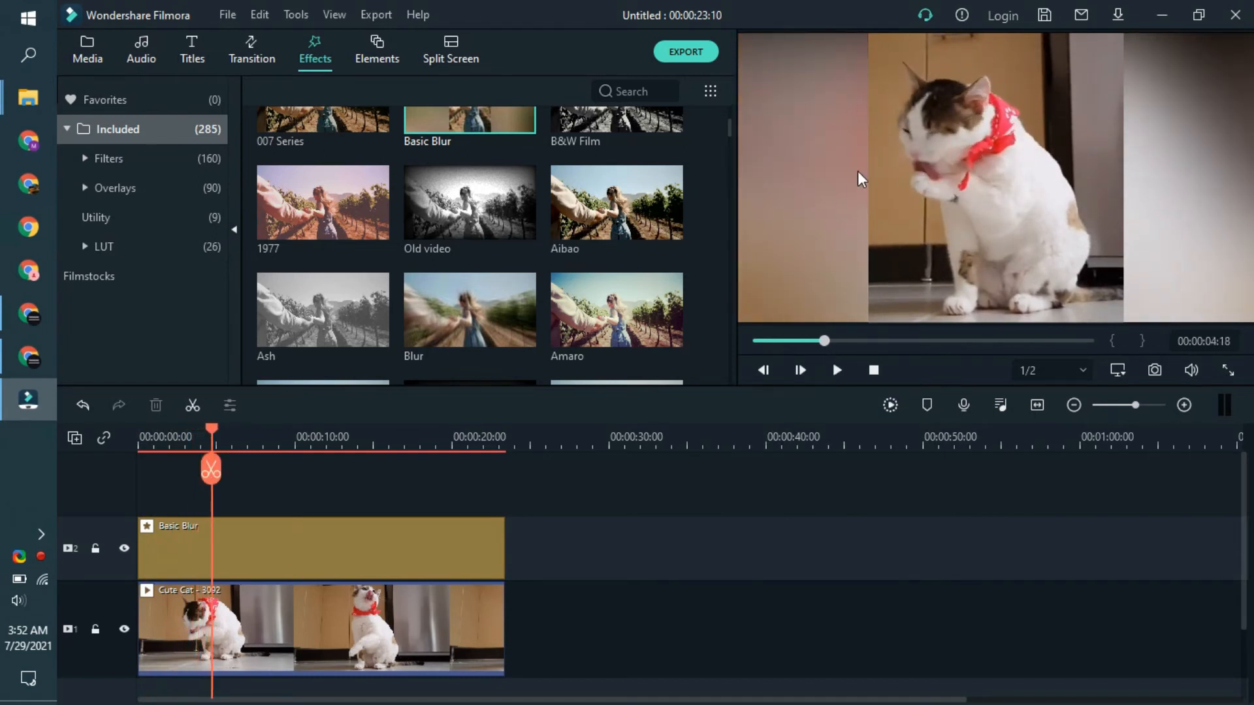
# Step: Undo the blur, the crop and the clip placement until the timeline is empty
pyautogui.hotkey('ctrl', 'z')
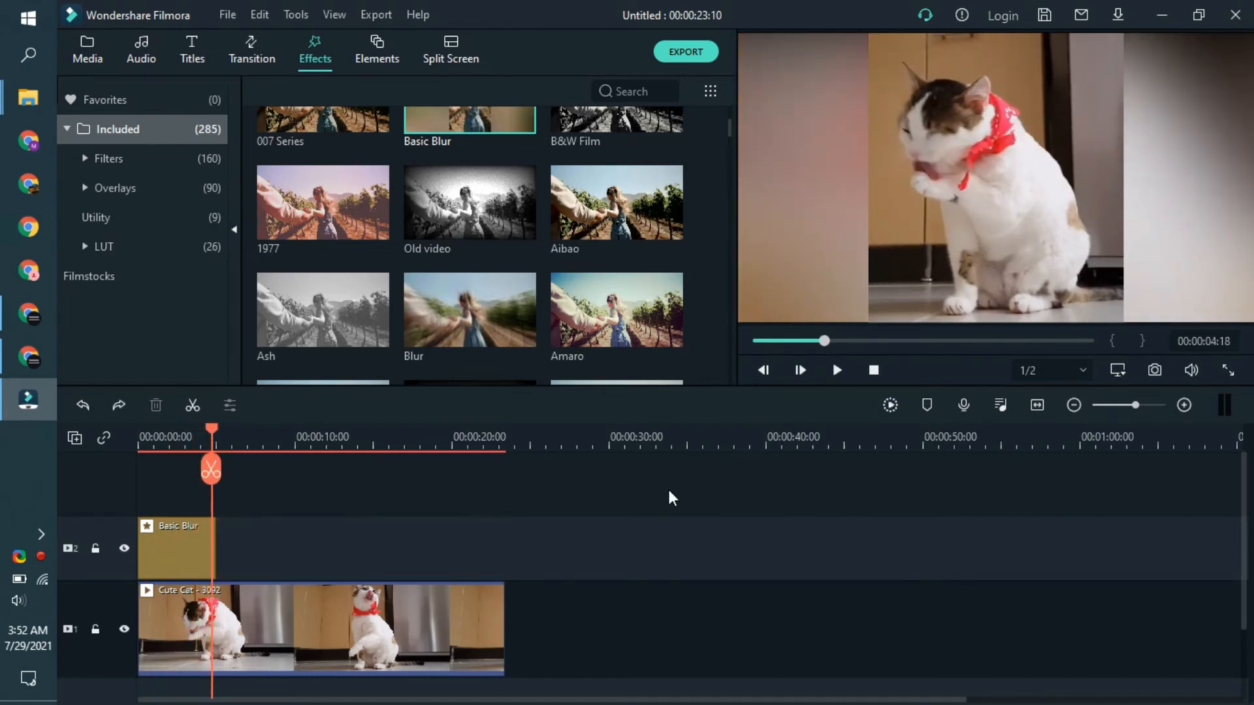
pyautogui.hotkey('ctrl', 'z')
# Step: Bring the cat clip back onto the empty timeline and return the playhead to its start
pyautogui.hotkey('ctrl', 'z')
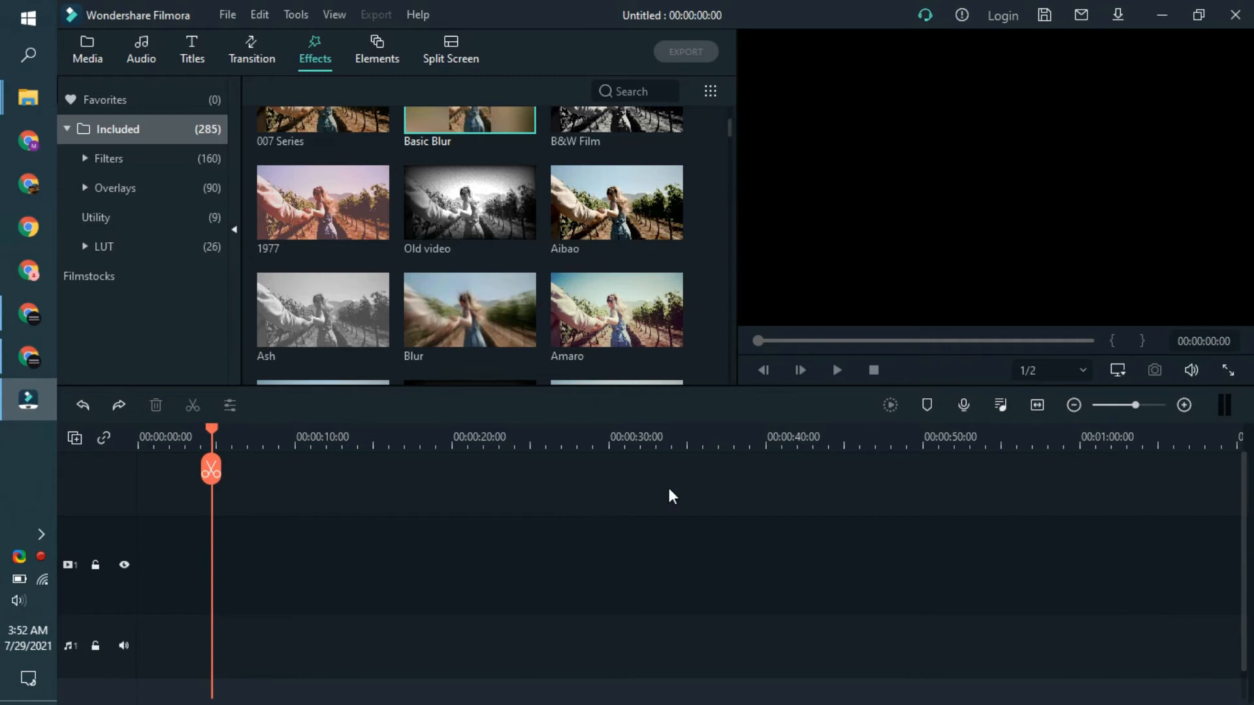
pyautogui.hotkey('ctrl', 'z')
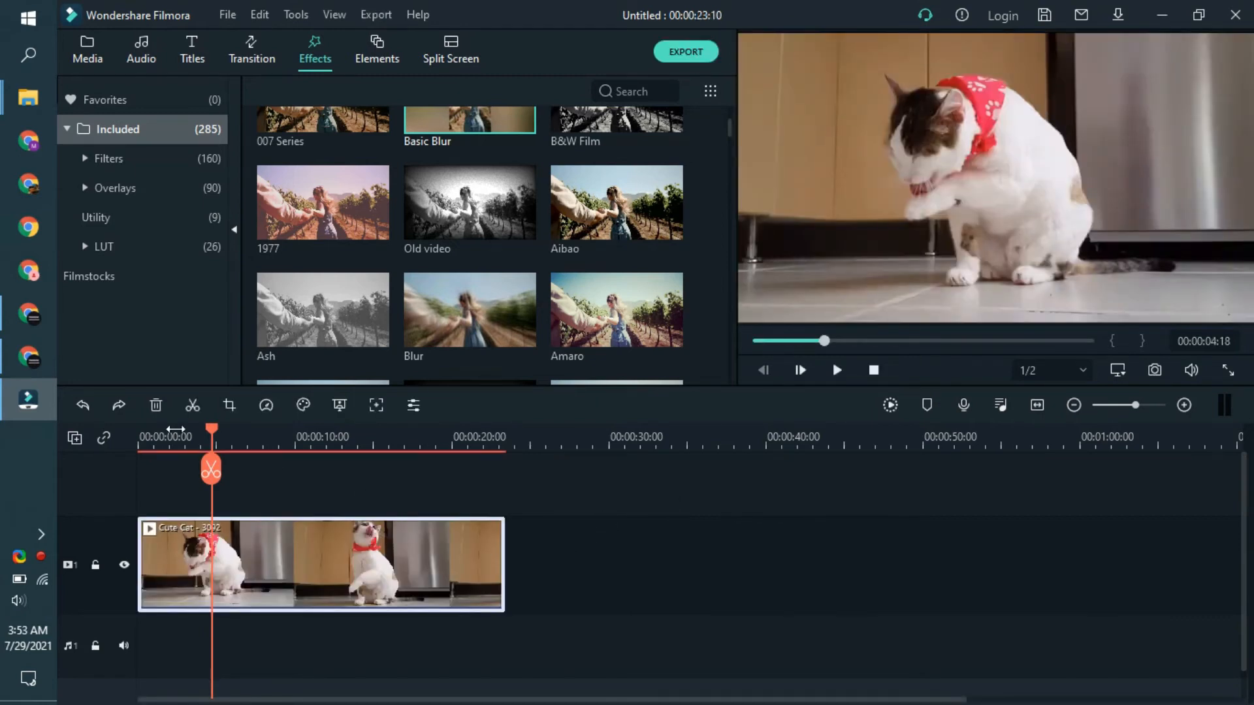
pyautogui.moveTo(161, 433); pyautogui.dragTo(139, 433)
pyautogui.click(241, 476)
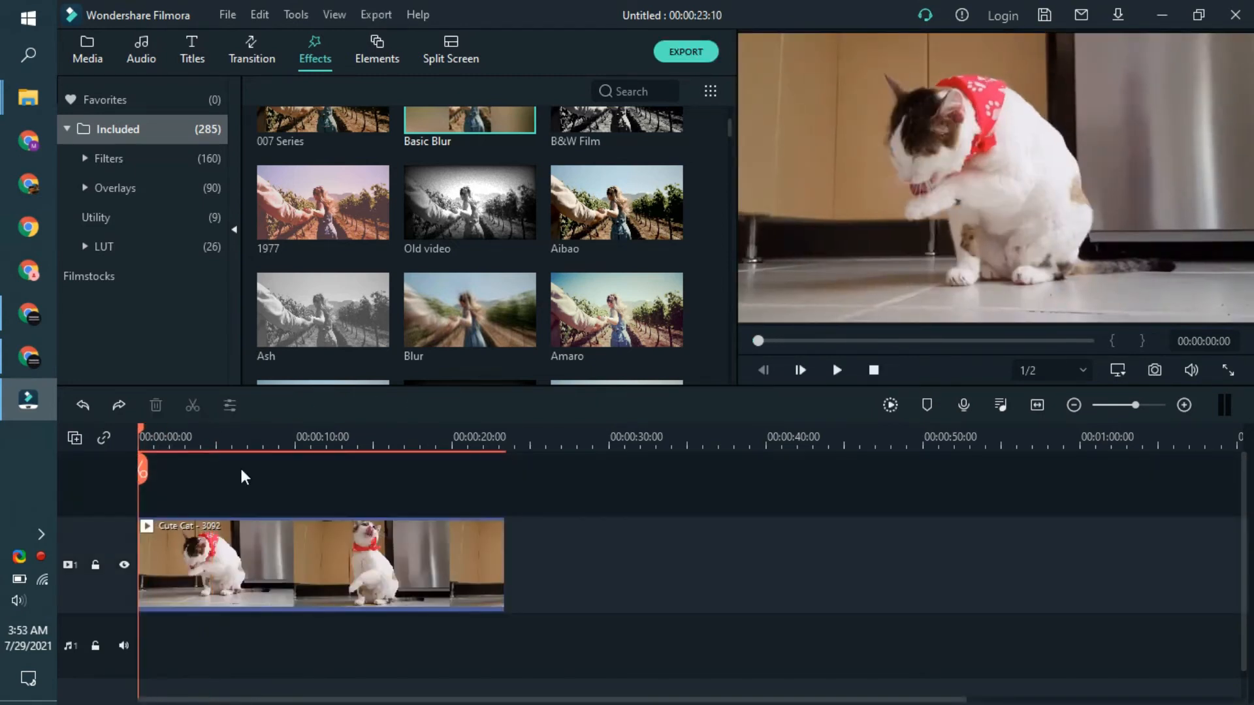
# Step: Place the Old video effect above the cat clip and stretch it to the clip's full duration
pyautogui.scroll(3, 506, 277)
pyautogui.scroll(-3, 506, 275)
pyautogui.moveTo(312, 462); pyautogui.dragTo(502, 531)
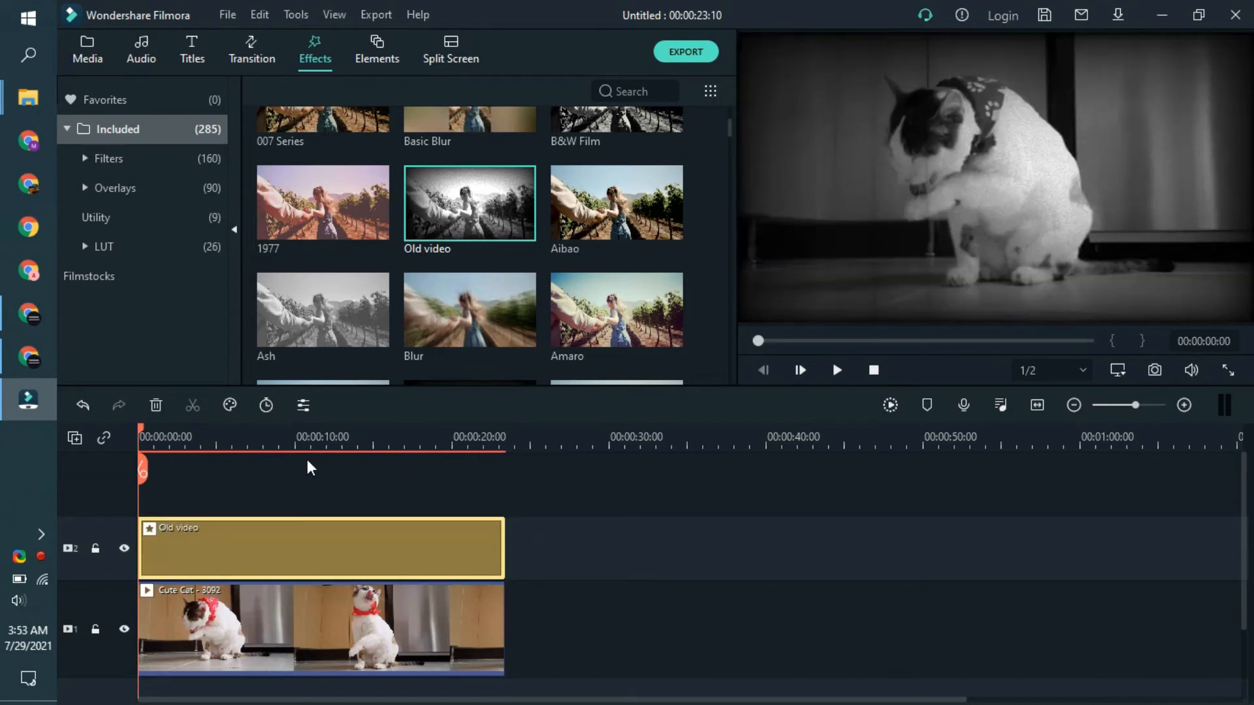
# Step: Check the Old video effect at a few points, and play the clip from its start to preview it
pyautogui.click(270, 437)
pyautogui.click(200, 434)
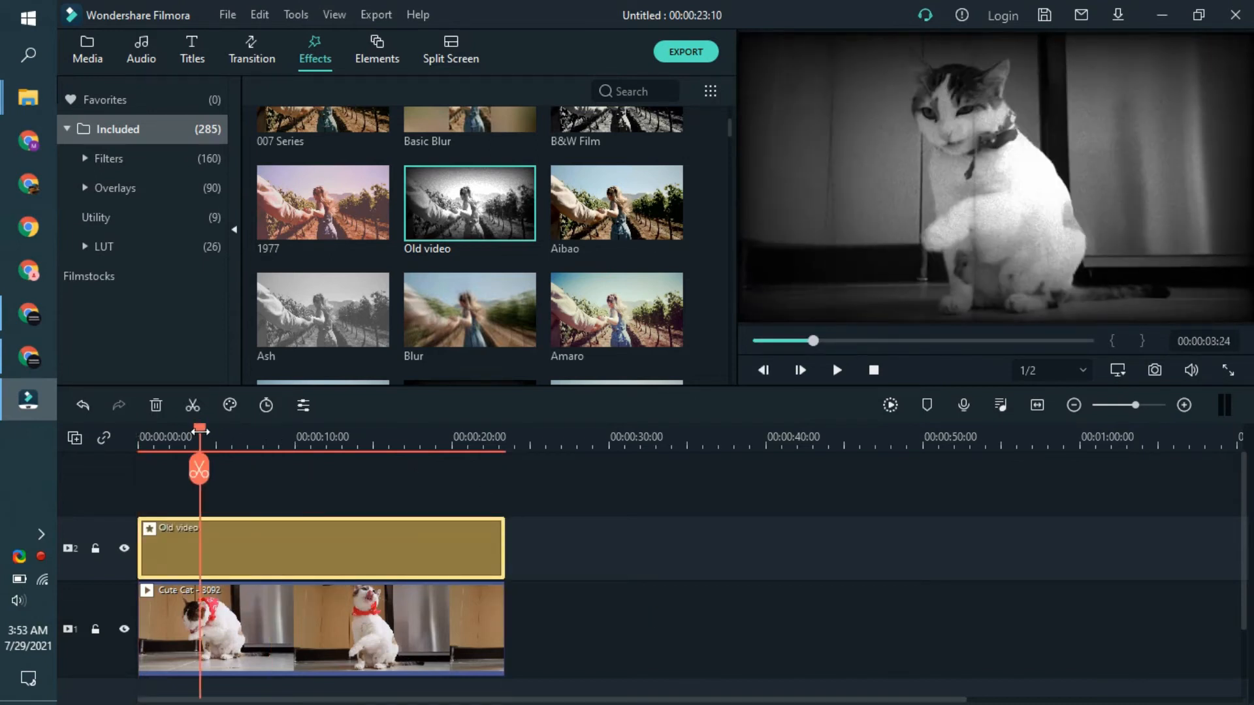
pyautogui.moveTo(200, 434); pyautogui.dragTo(123, 512)
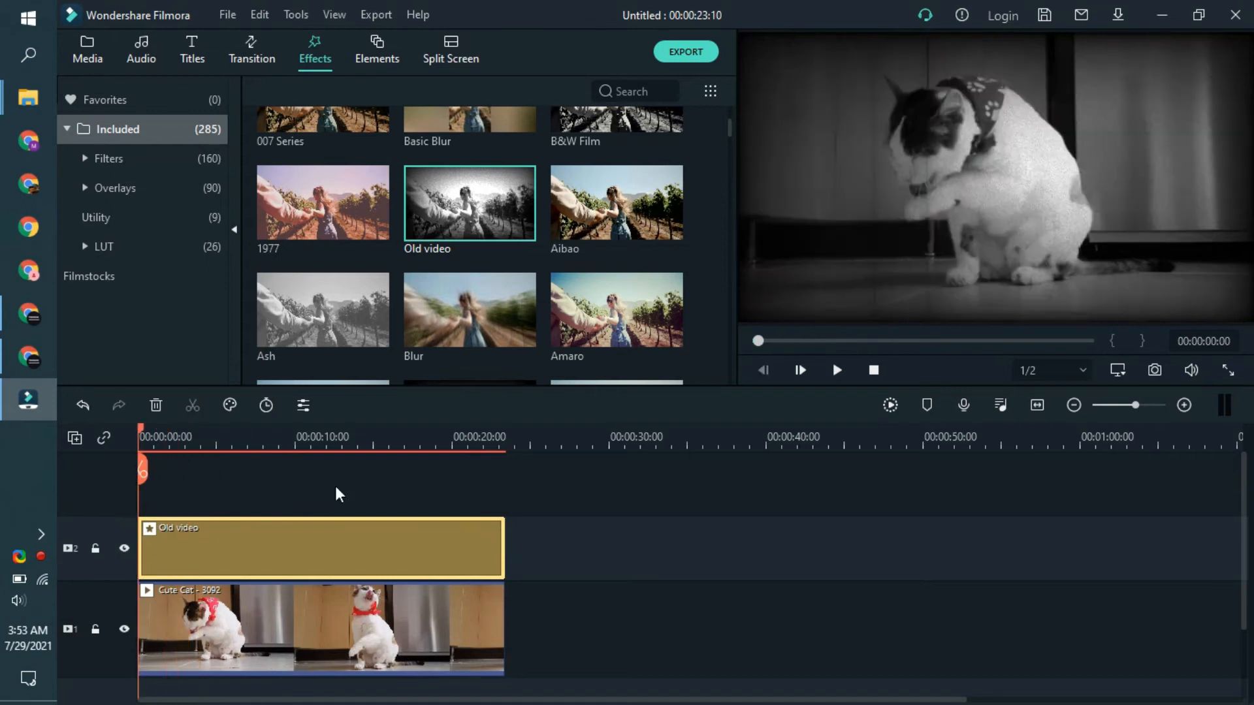
pyautogui.press('space')
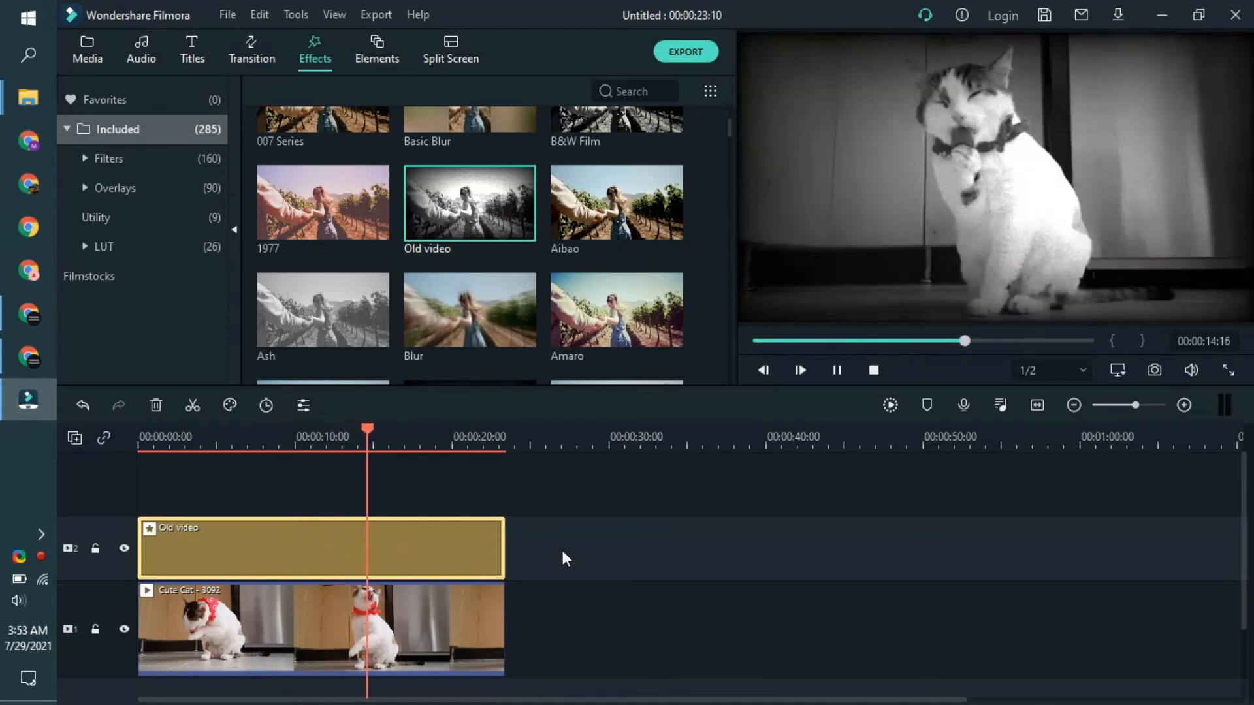
pyautogui.press('space')
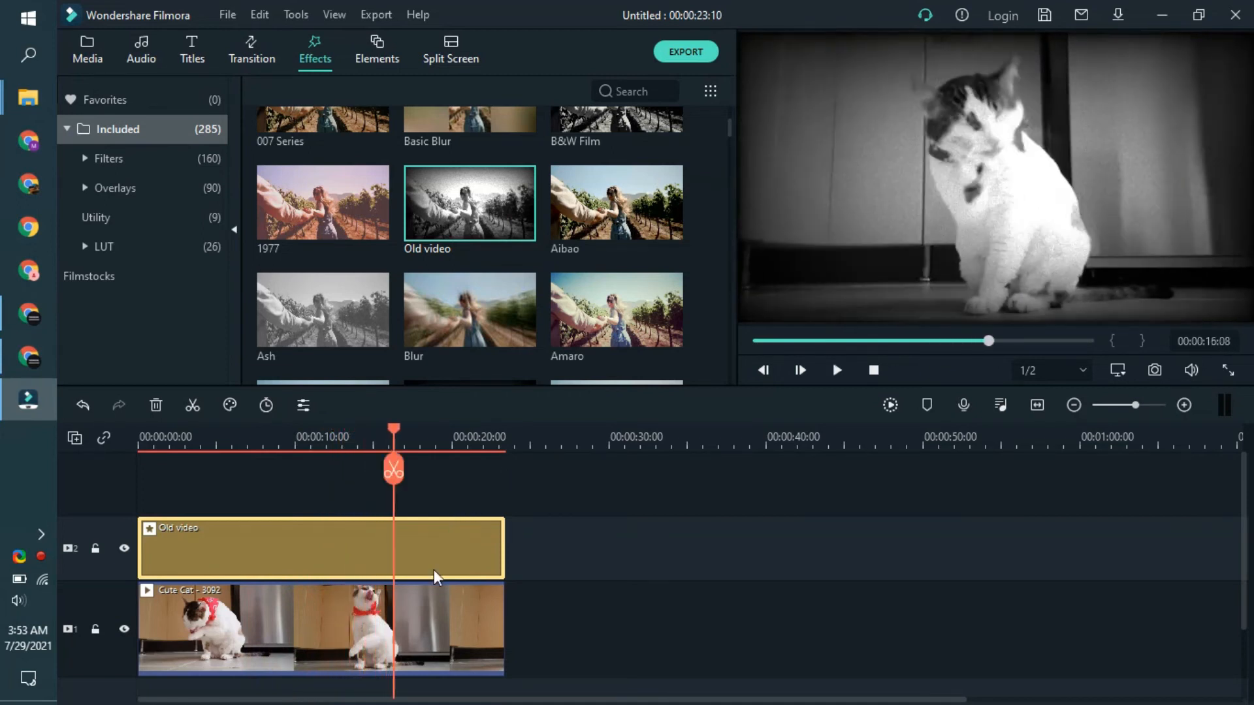
# Step: Replace the Old video effect with Radio Explike FX, stretched over the full duration of the cat clip
pyautogui.scroll(-10, 563, 282)
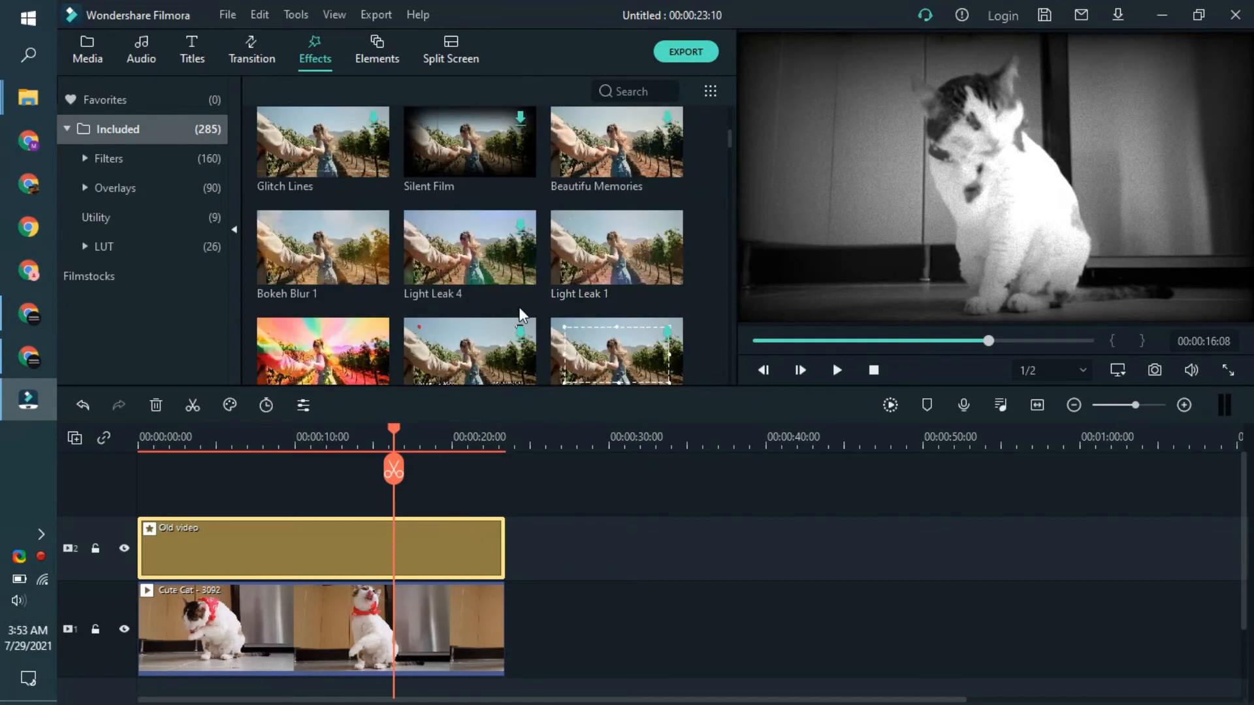
pyautogui.hotkey('ctrl', 'z')
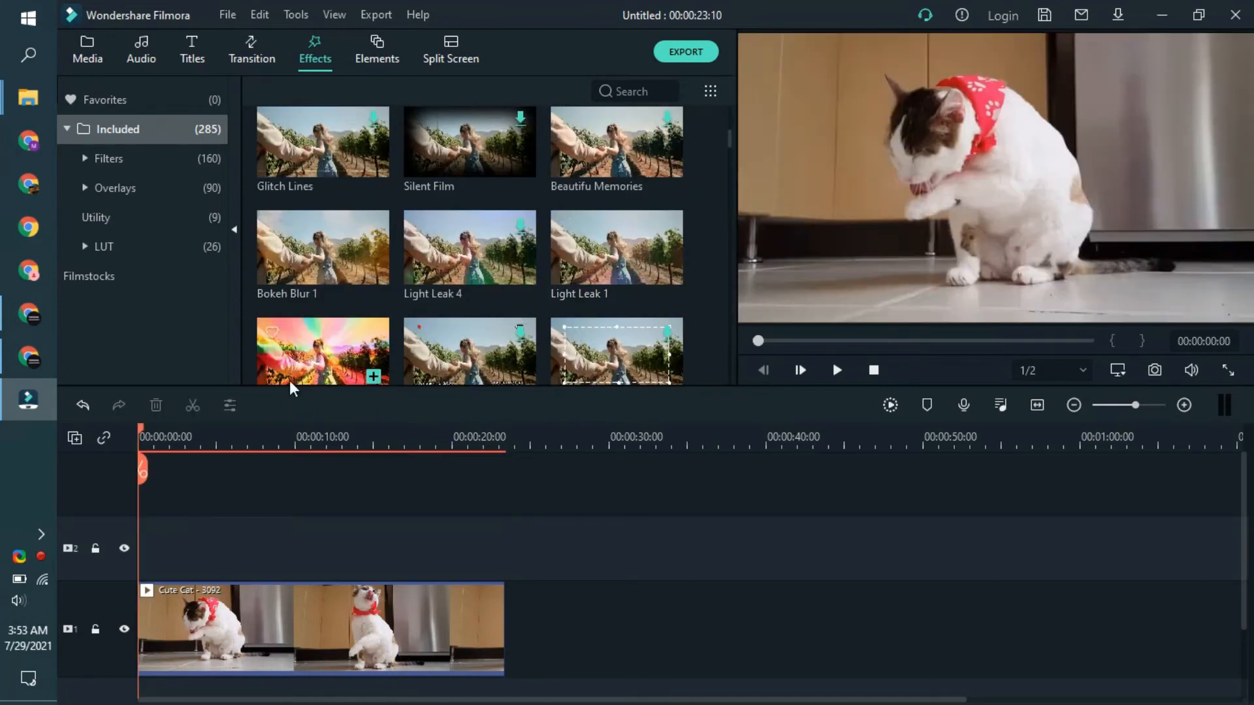
pyautogui.moveTo(288, 335); pyautogui.dragTo(137, 542)
pyautogui.moveTo(214, 545); pyautogui.dragTo(504, 516)
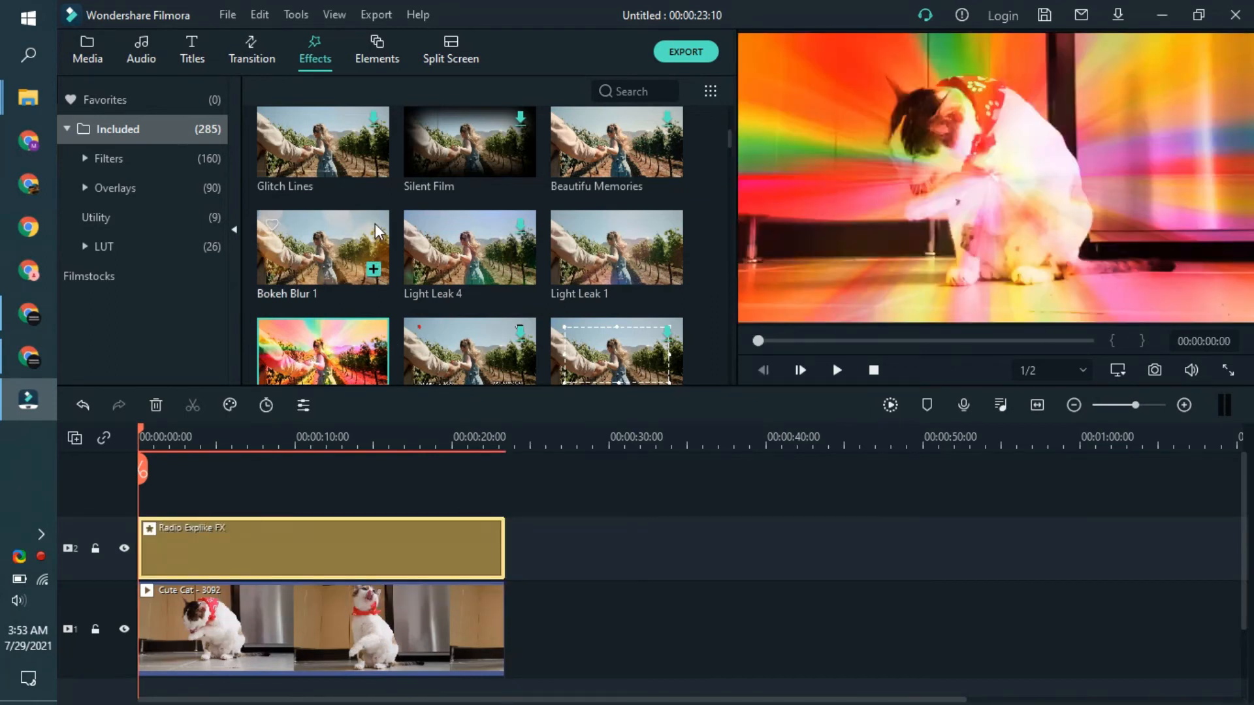
# Step: Play the cat clip with Radio Explike FX and skip ahead to around its middle
pyautogui.scroll(-3, 728, 135)
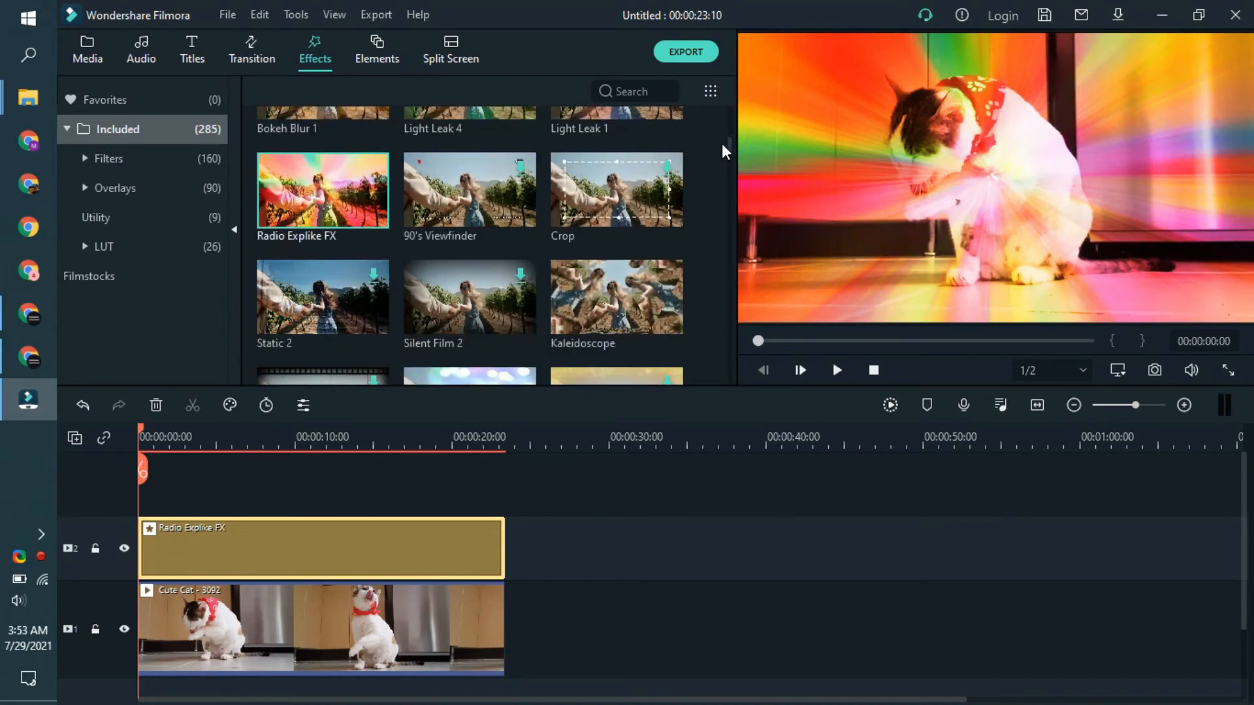
pyautogui.press('space')
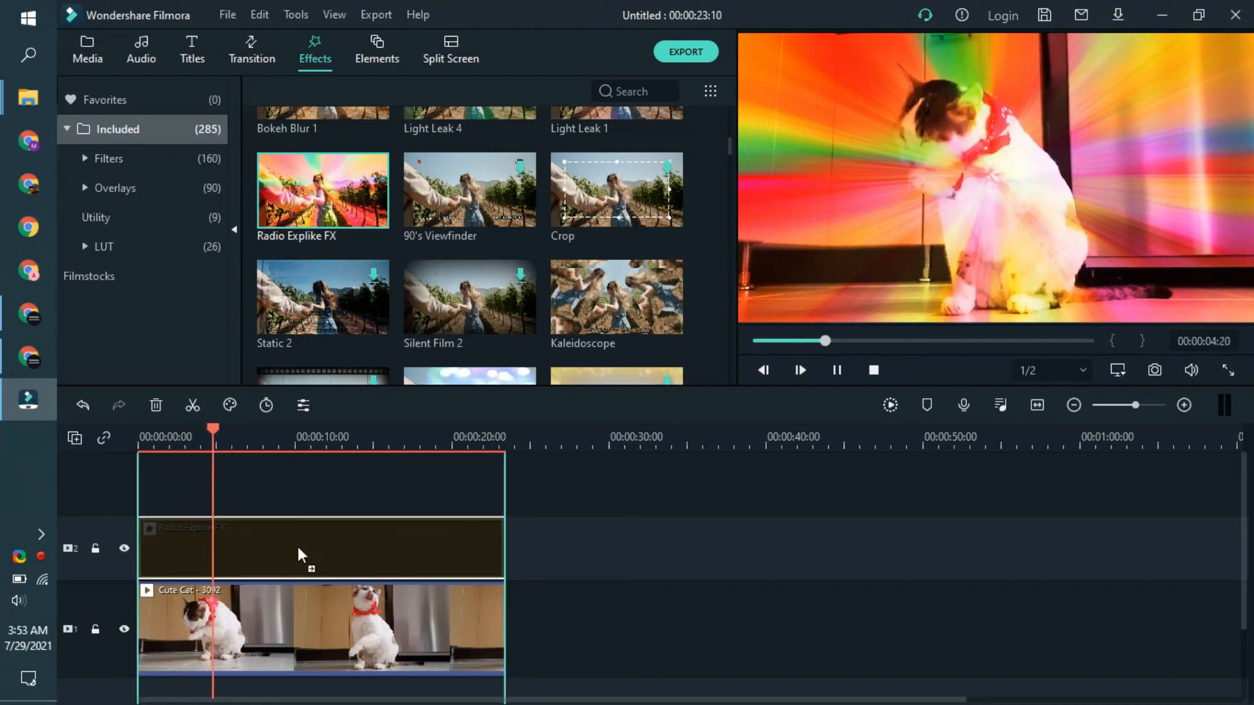
pyautogui.click(331, 445)
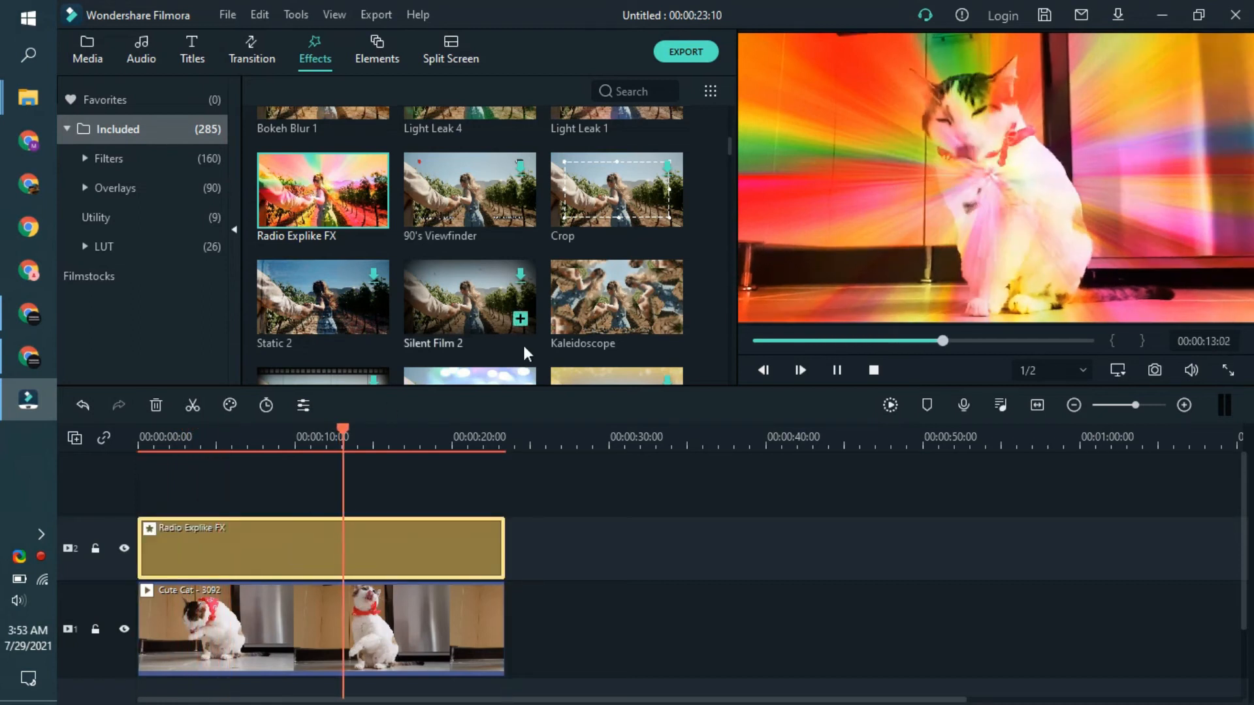
# Step: Replace Radio Explike FX with the Baltan effect over the cat clip's full duration and play it back
pyautogui.press('Delete')
pyautogui.scroll(-5, 504, 273)
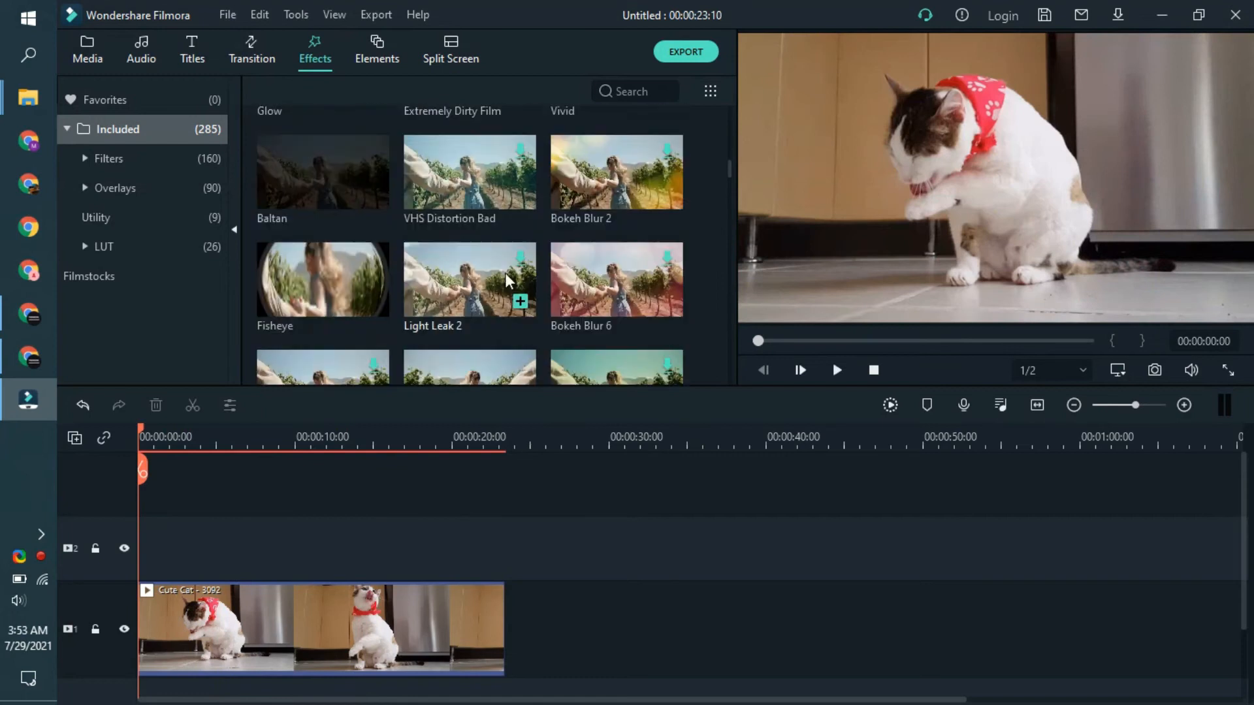
pyautogui.moveTo(302, 298); pyautogui.dragTo(128, 558)
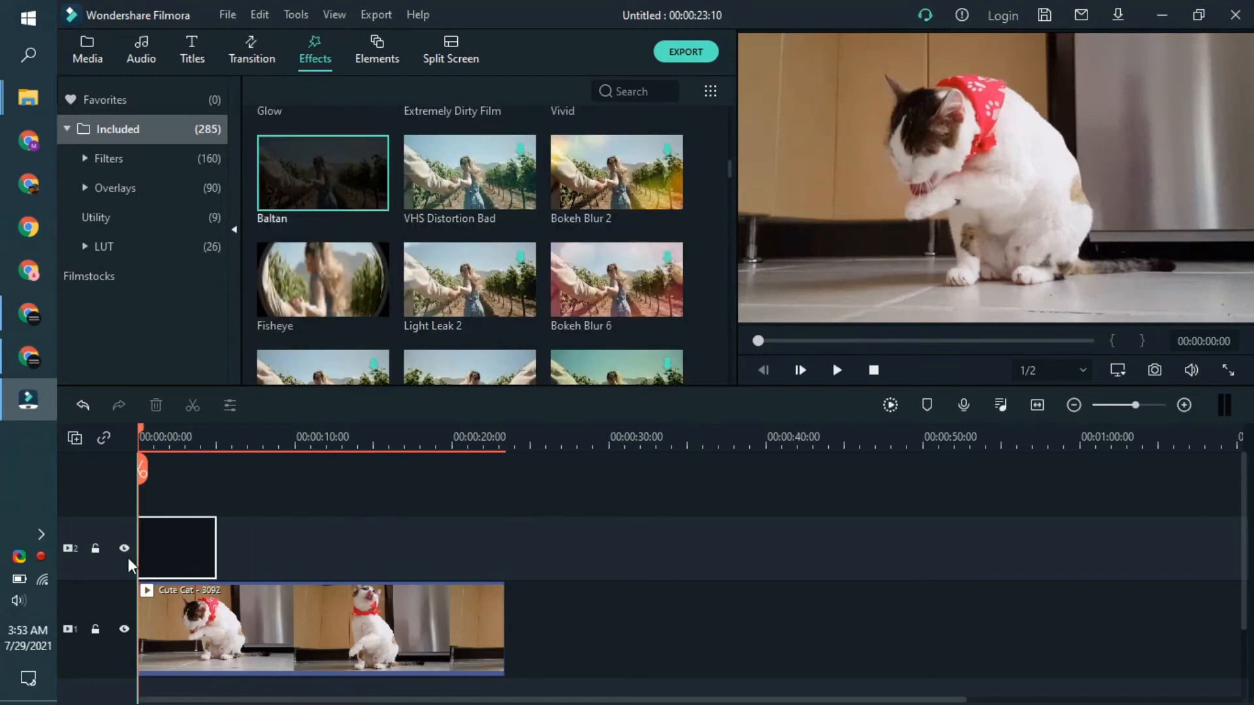
pyautogui.moveTo(217, 542); pyautogui.dragTo(505, 523)
pyautogui.press('space')
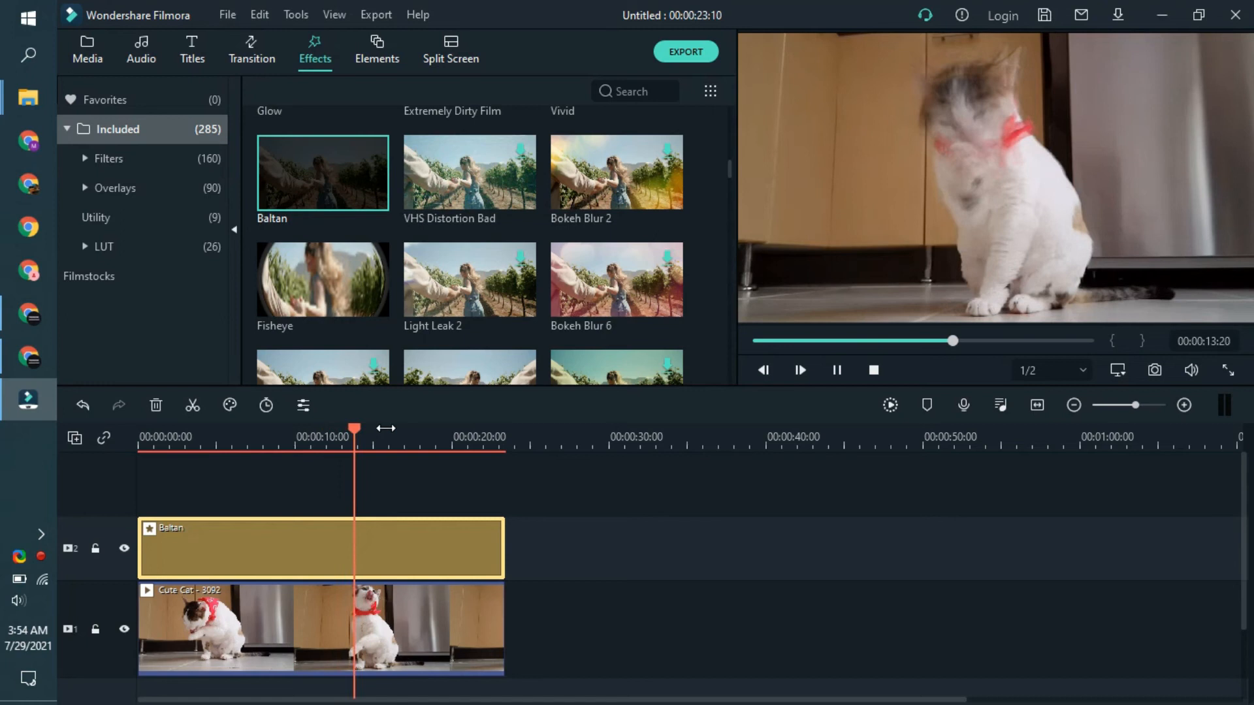
pyautogui.moveTo(3, 117)
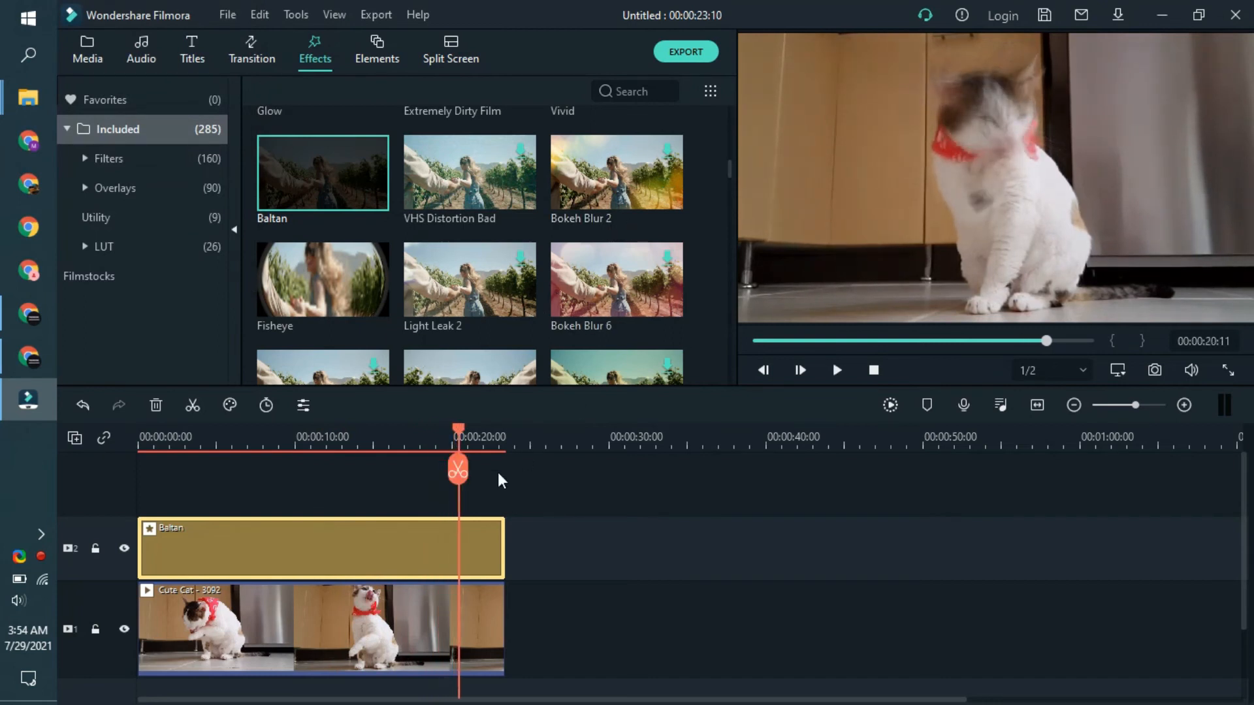
# Step: Replace the Baltan effect with Canvas at the start of the cat clip and play it back
pyautogui.rightClick(459, 542)
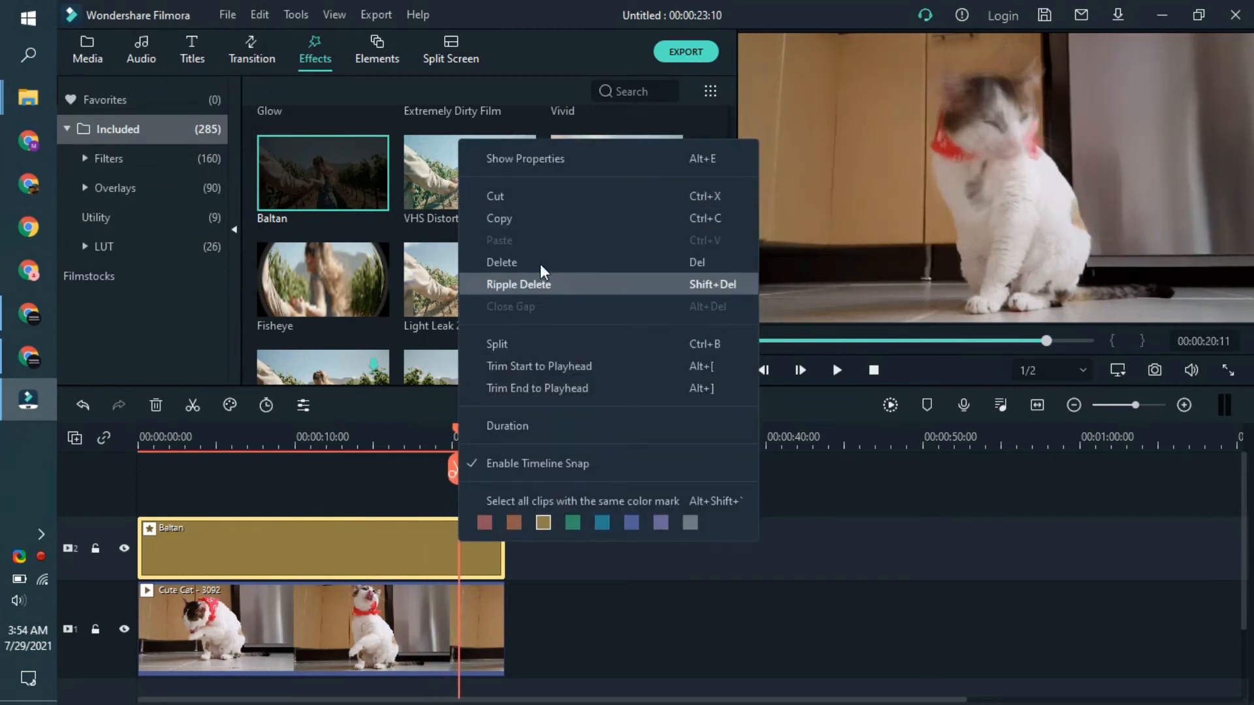
pyautogui.click(534, 262)
pyautogui.scroll(-3, 534, 256)
pyautogui.moveTo(517, 261); pyautogui.dragTo(138, 540)
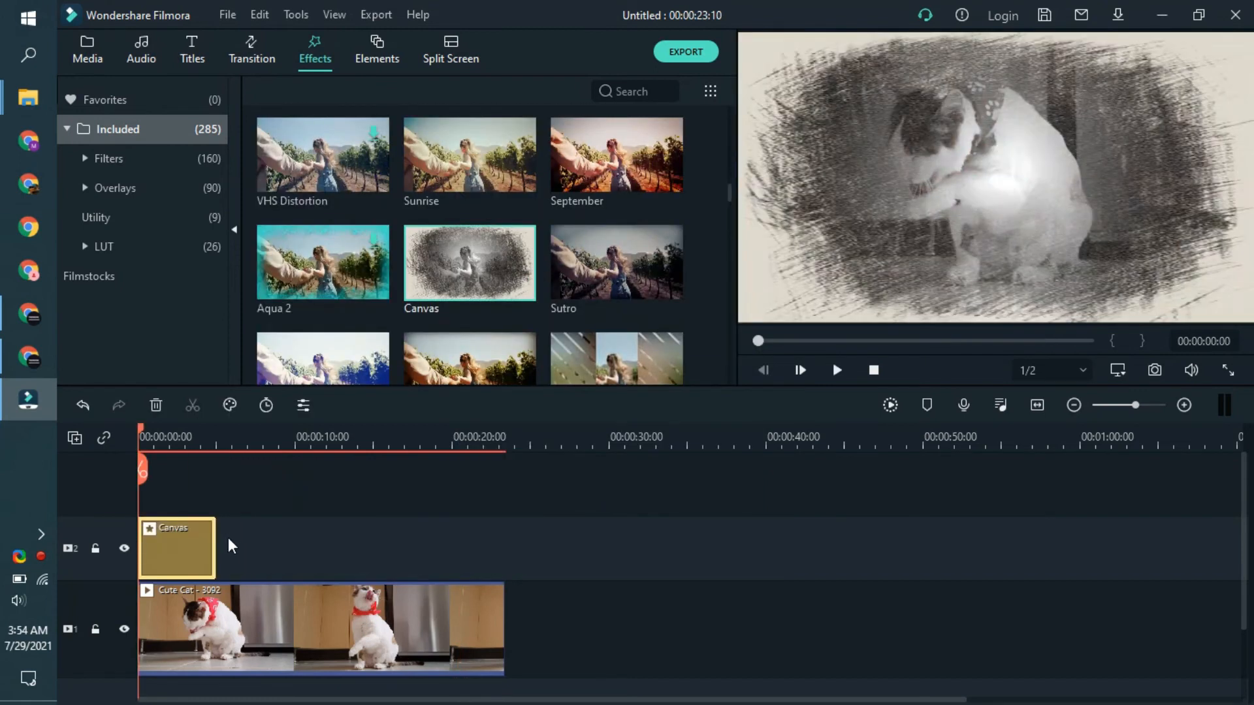
pyautogui.press('space')
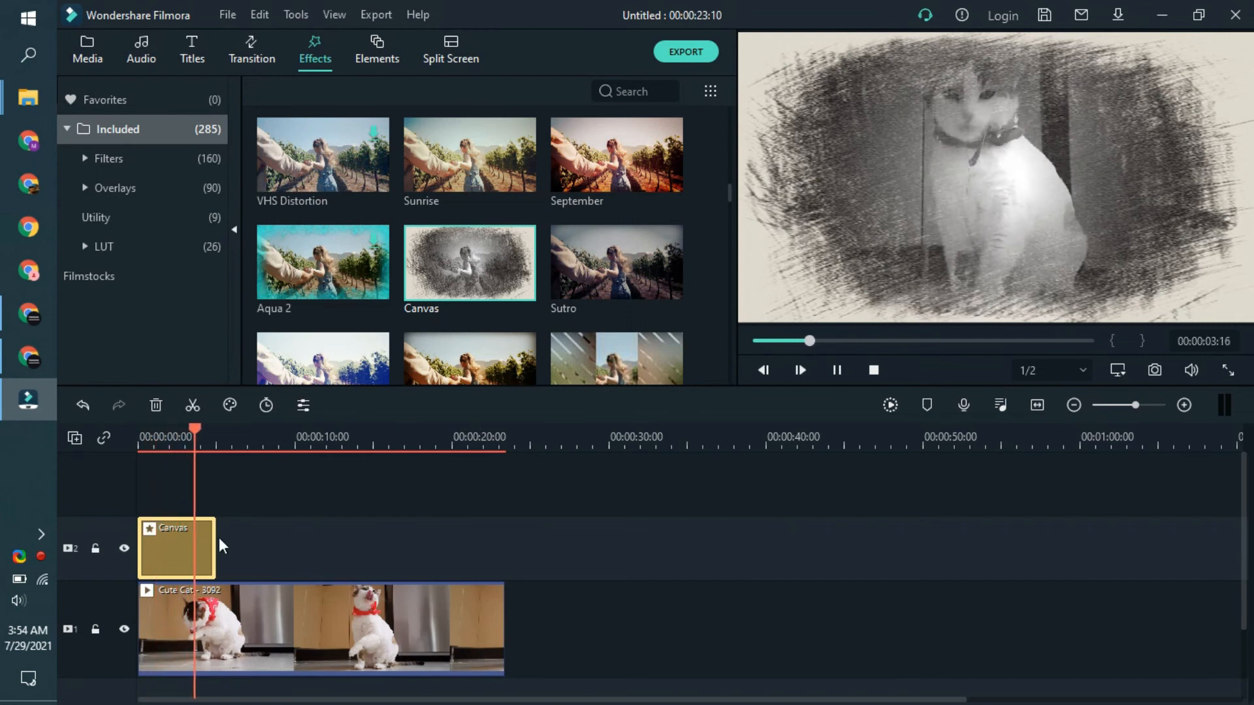
# Step: Replace the Canvas effect with Slant Blur near the beginning of the cat clip and check a frame beneath it
pyautogui.rightClick(176, 543)
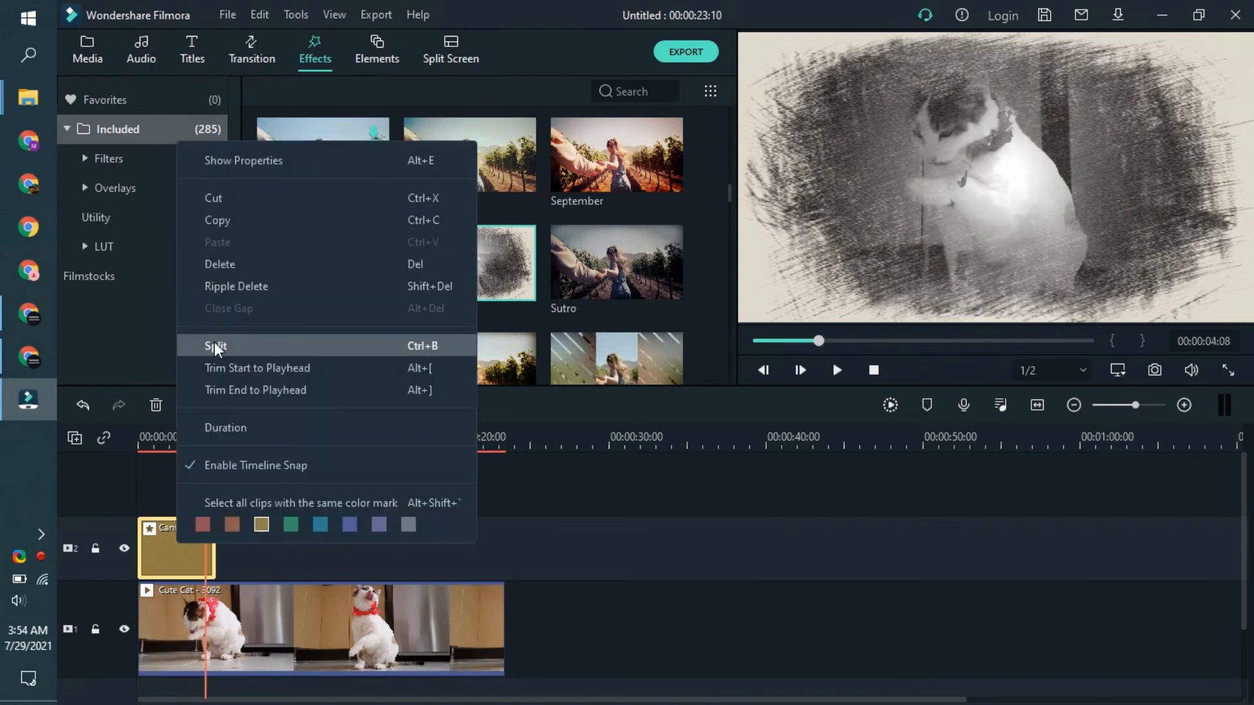
pyautogui.click(238, 270)
pyautogui.scroll(-2, 484, 239)
pyautogui.moveTo(328, 254); pyautogui.dragTo(176, 542)
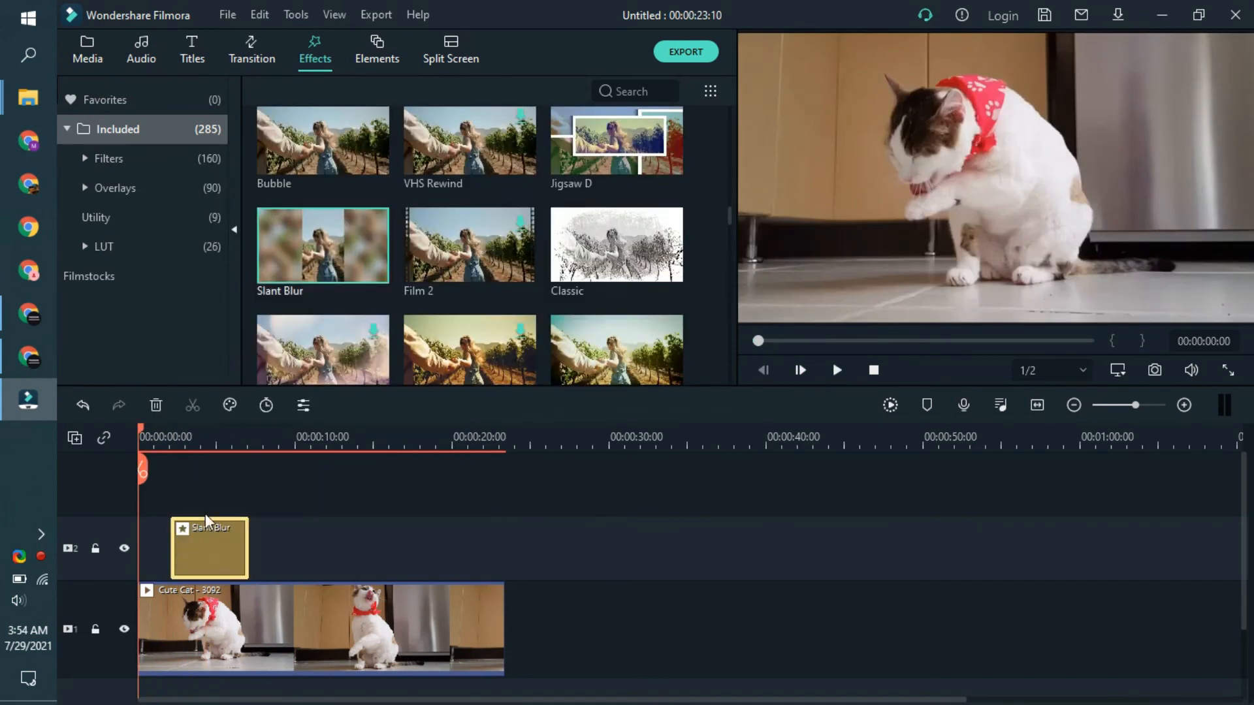
pyautogui.click(205, 431)
# Step: Delete the Slant Blur effect and try adding Film 6 above the cat clip, cancelling its download
pyautogui.rightClick(208, 555)
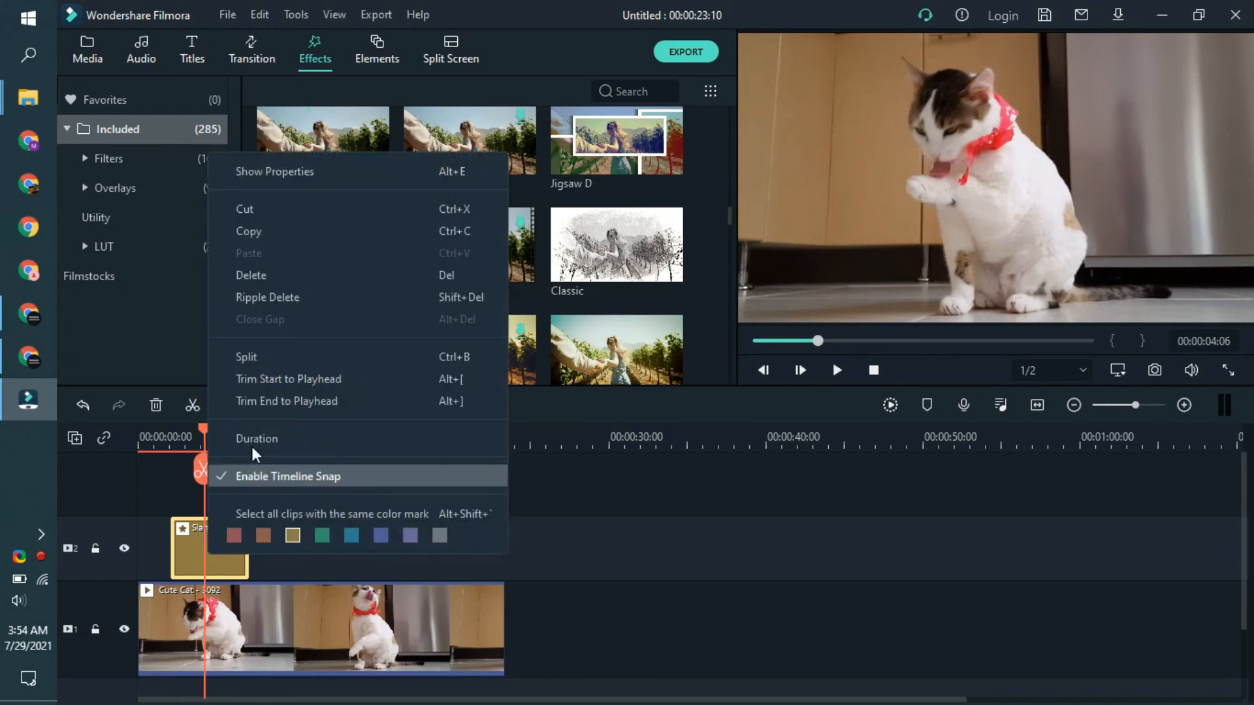
pyautogui.click(281, 274)
pyautogui.scroll(-3, 524, 275)
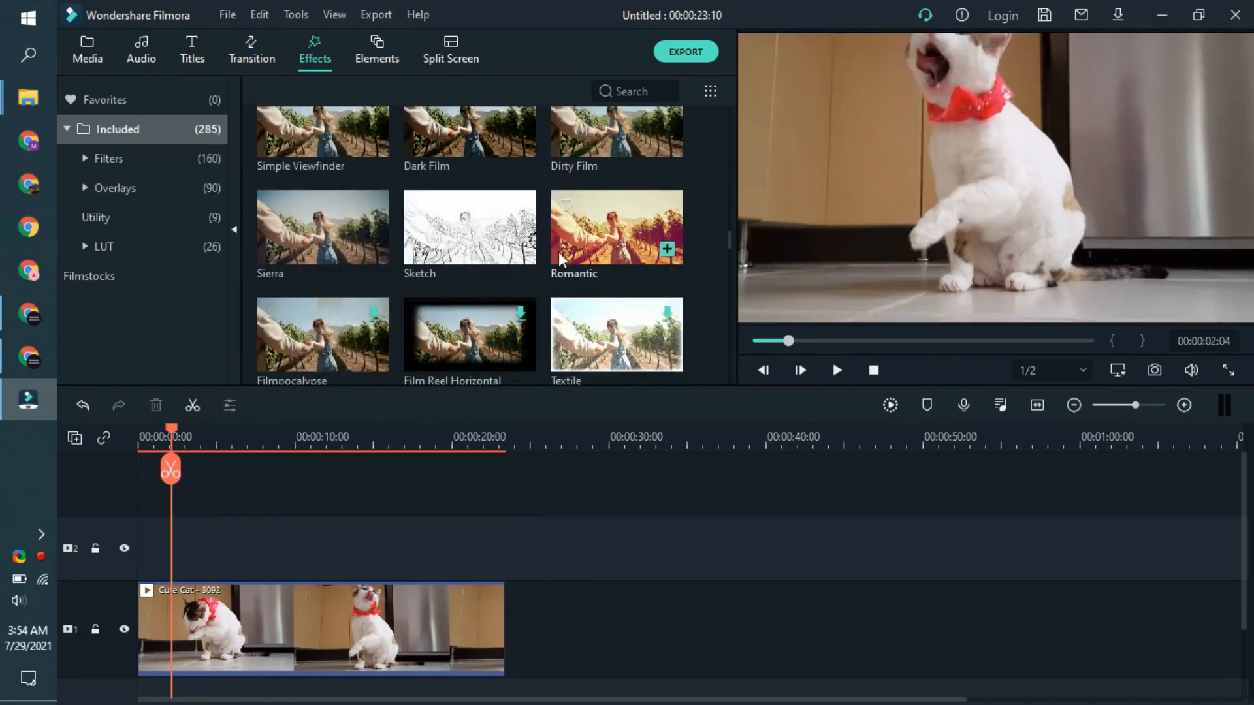
pyautogui.scroll(-15, 531, 291)
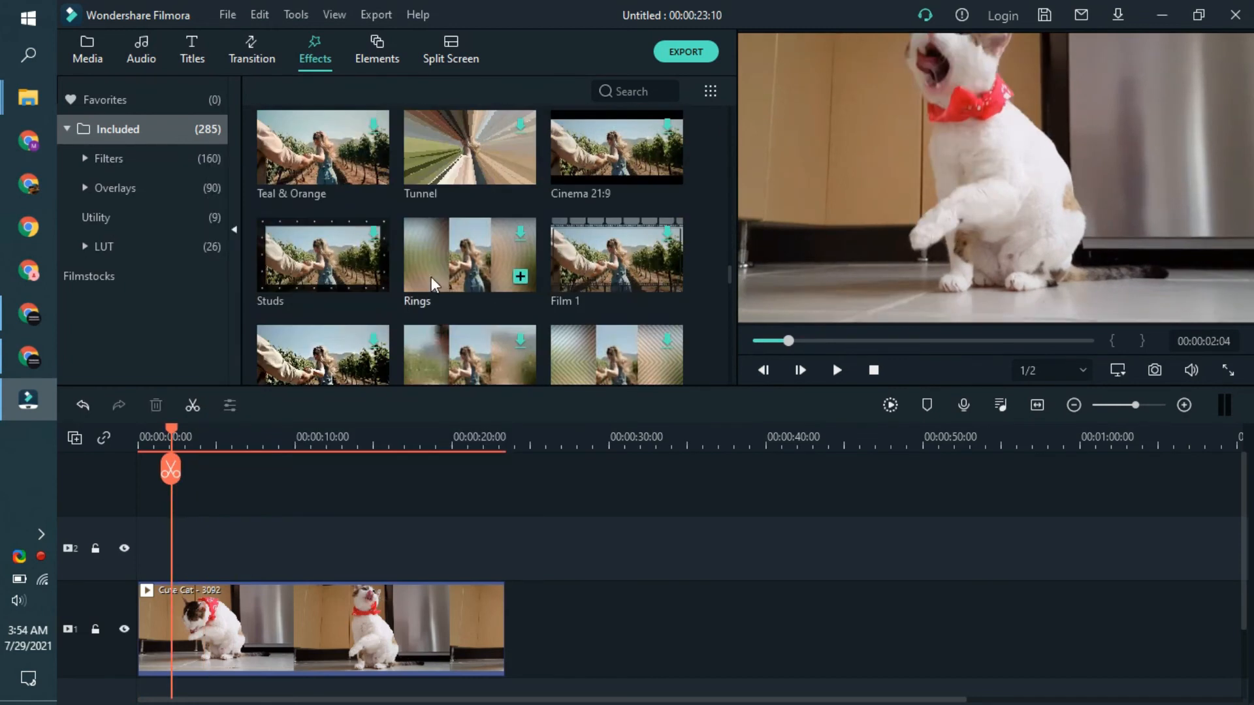
pyautogui.moveTo(307, 190); pyautogui.dragTo(202, 549)
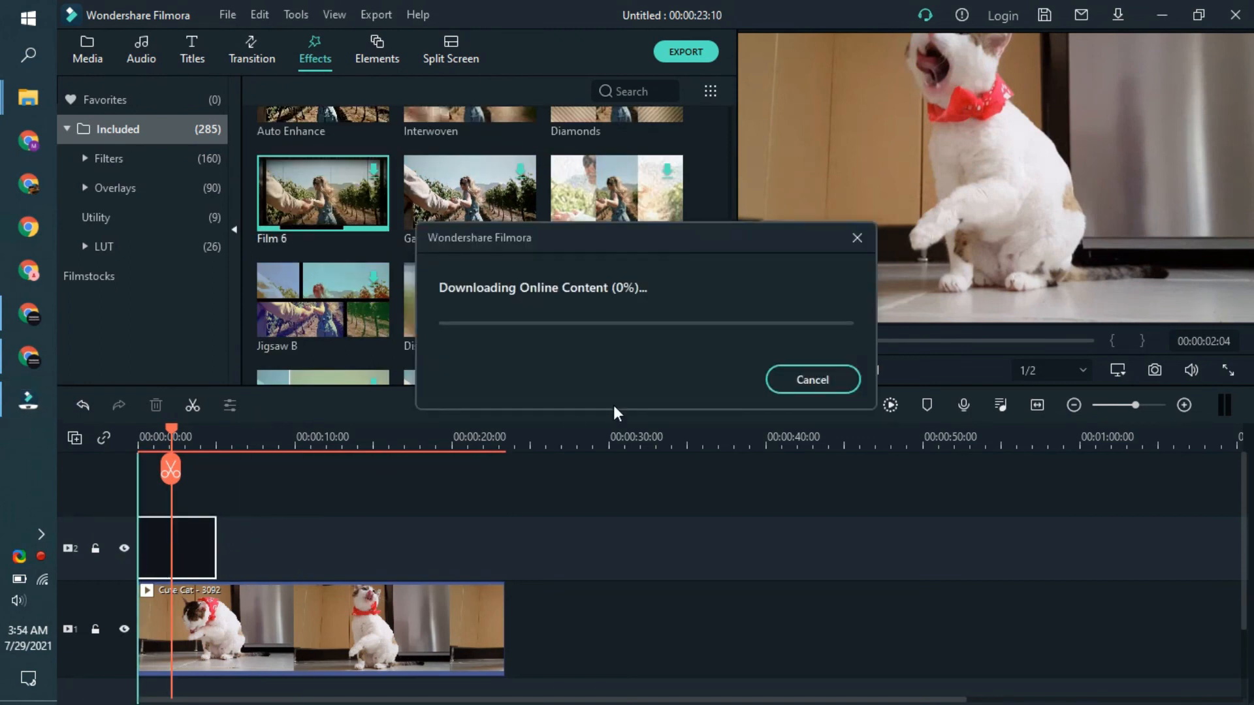
pyautogui.click(816, 379)
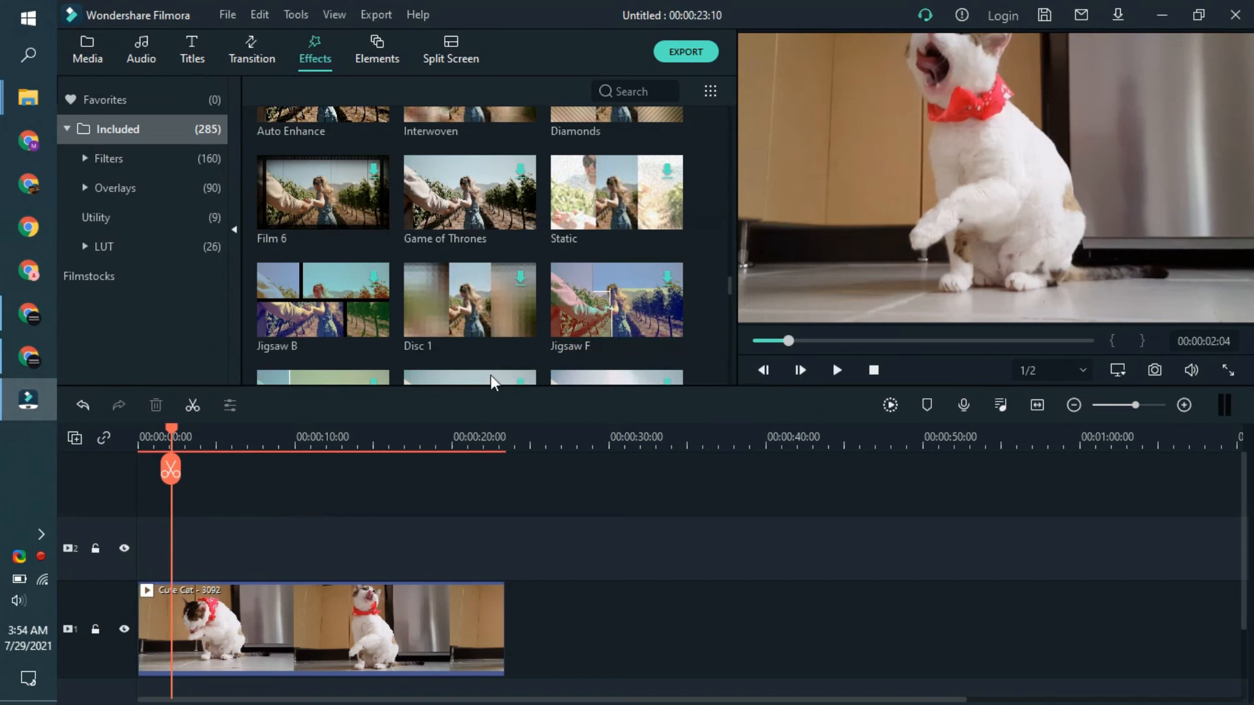
# Step: Try adding the Cold & Harsh and Warm Glow effects above the cat clip, cancelling each download
pyautogui.scroll(3, 403, 366)
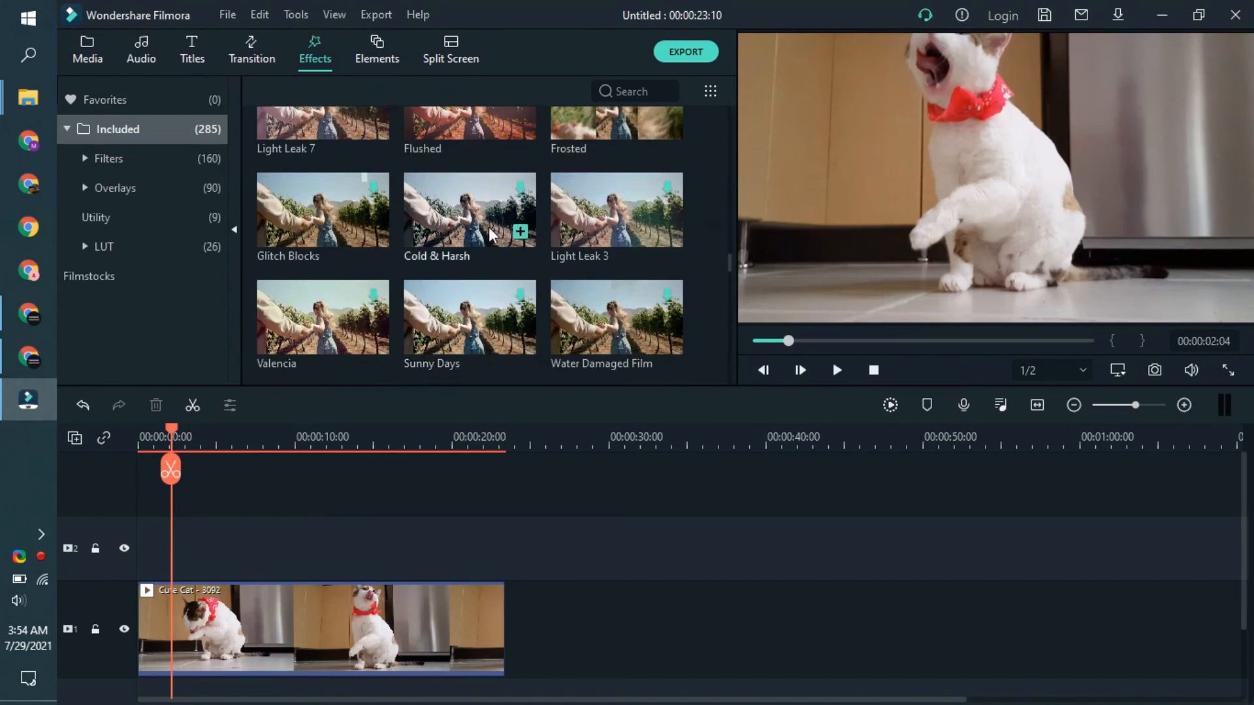
pyautogui.moveTo(471, 249); pyautogui.dragTo(133, 562)
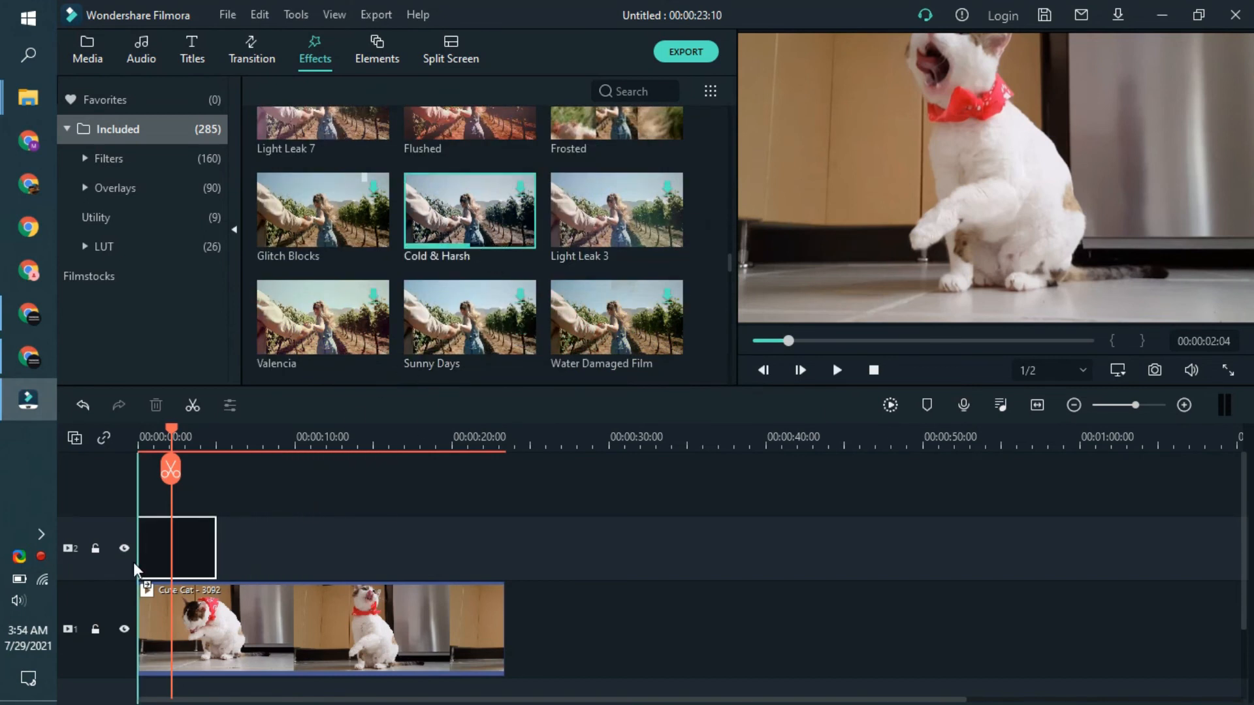
pyautogui.click(816, 379)
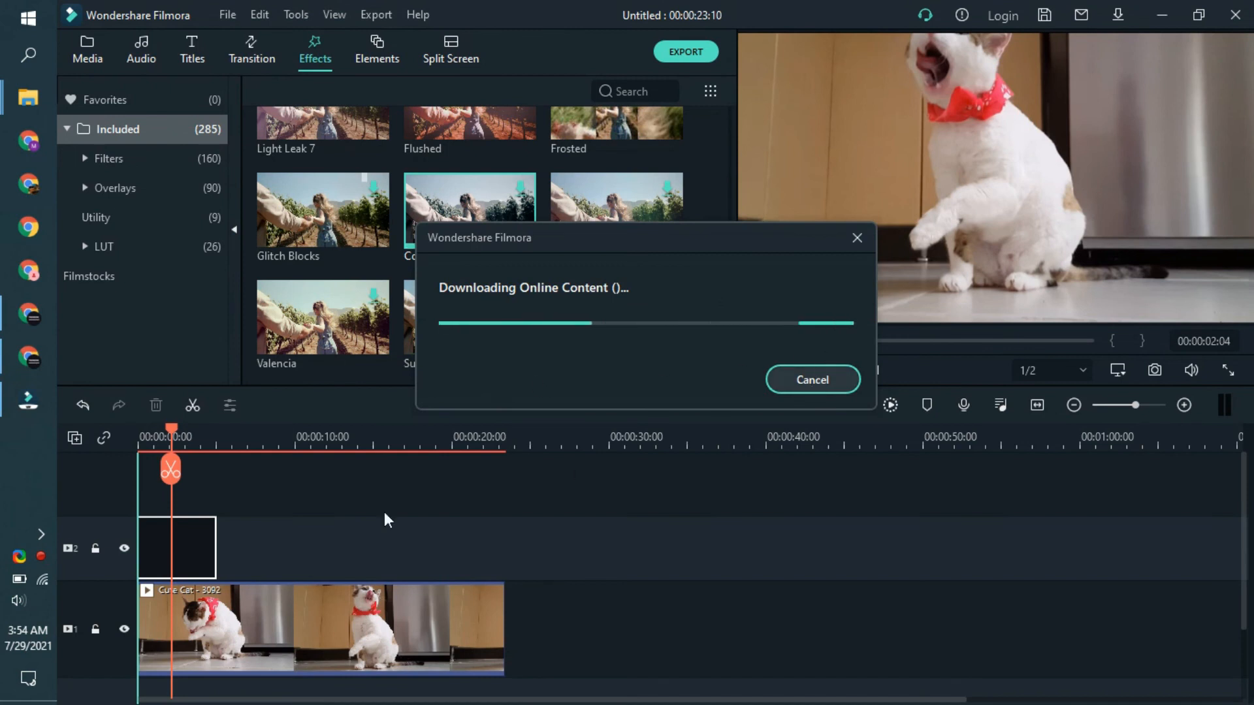
pyautogui.scroll(-3, 390, 315)
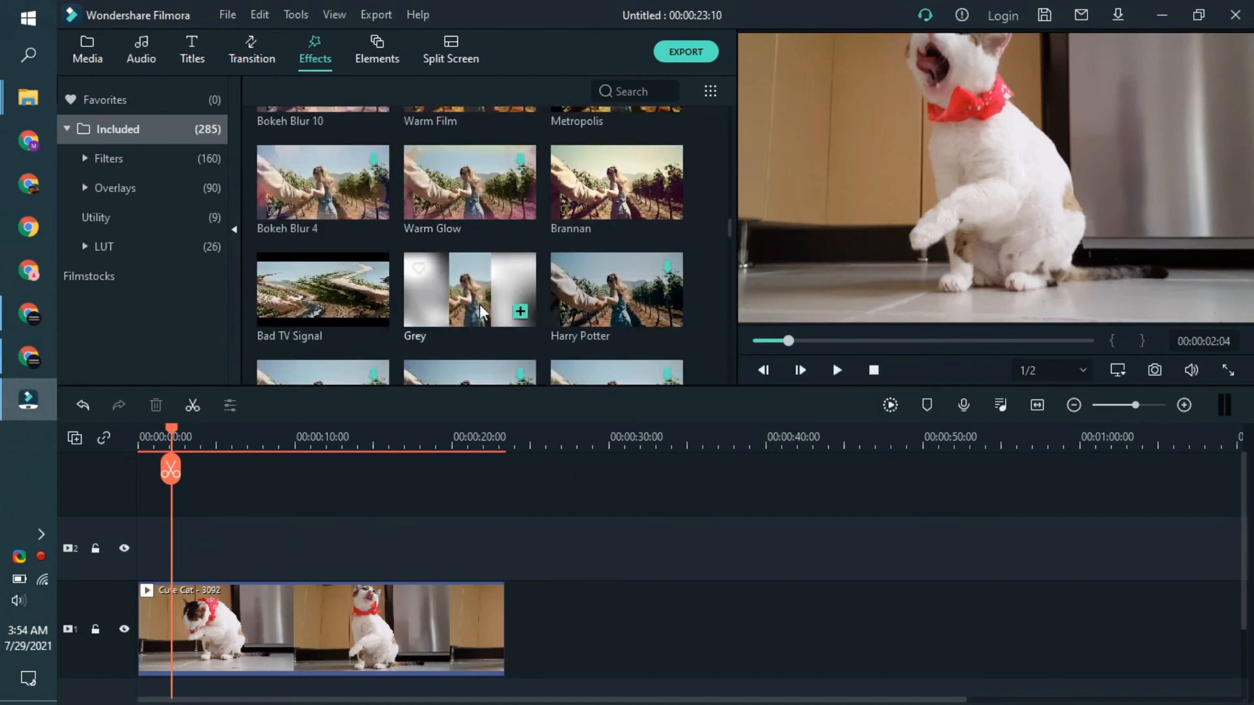
pyautogui.moveTo(479, 232); pyautogui.dragTo(143, 546)
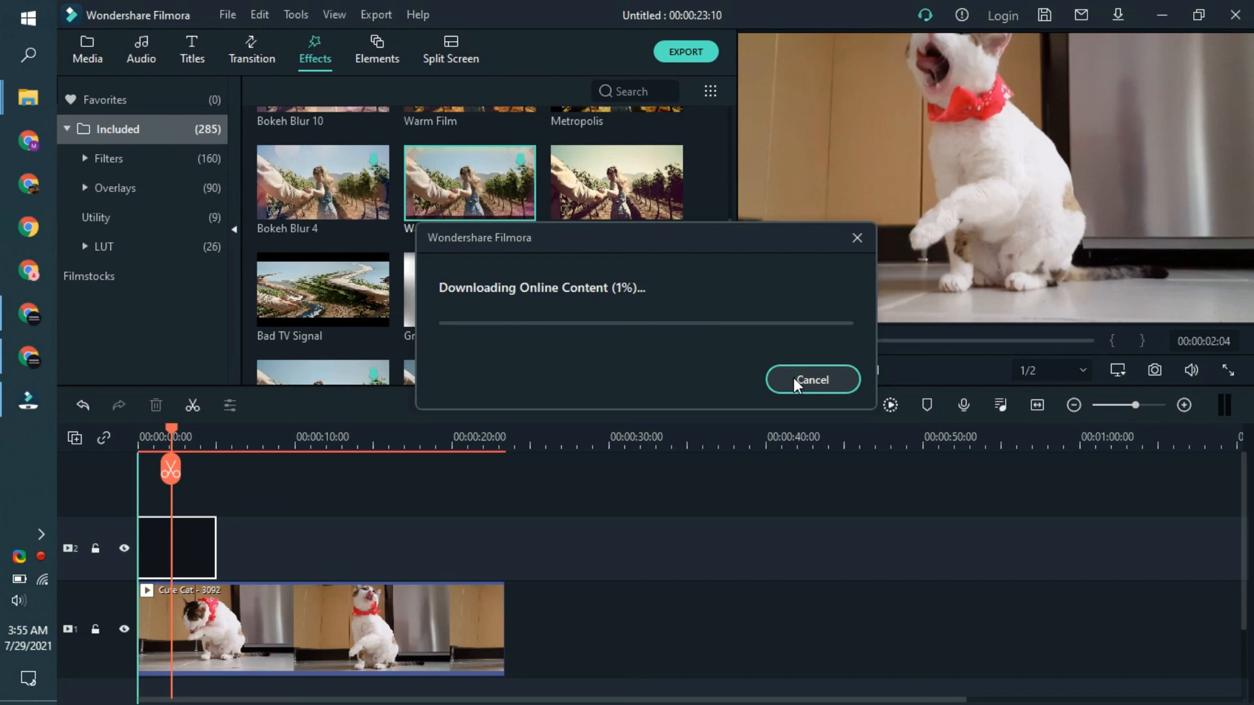
pyautogui.click(812, 380)
# Step: Try adding further downloadable effects from the library above the cat clip, cancelling their downloads
pyautogui.scroll(-5, 461, 303)
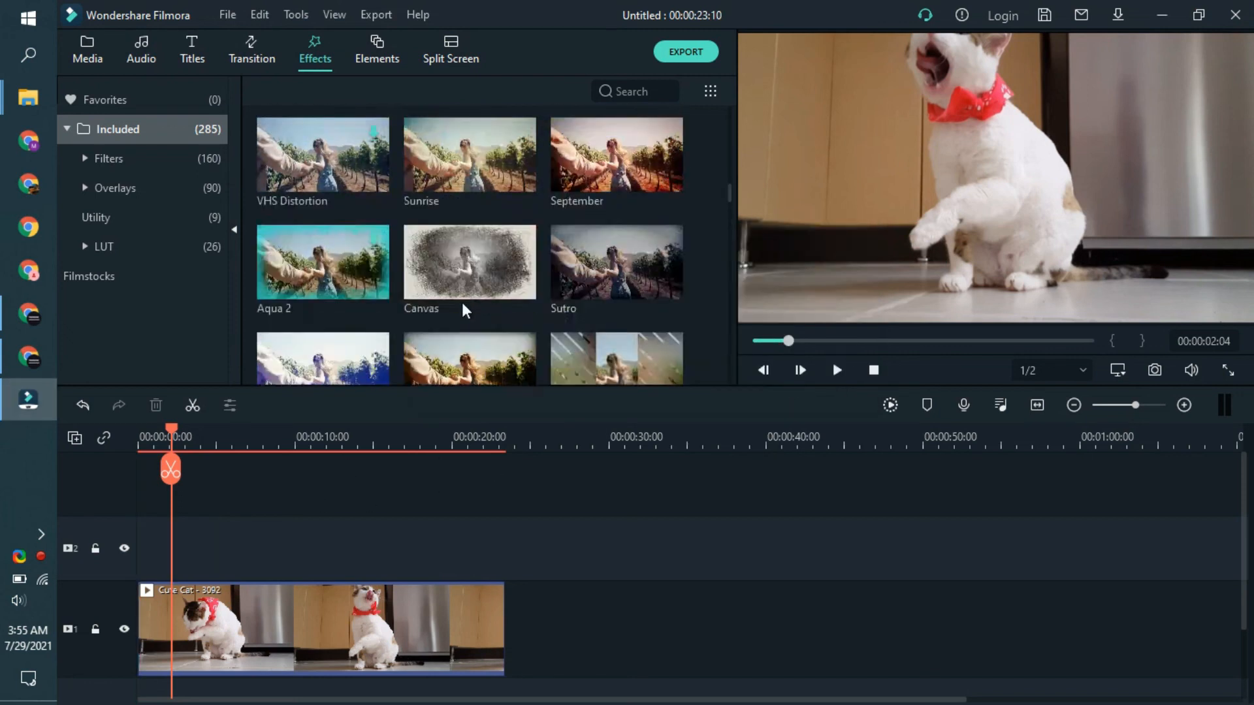
pyautogui.moveTo(594, 210); pyautogui.dragTo(146, 533)
pyautogui.click(812, 379)
pyautogui.scroll(-10, 517, 166)
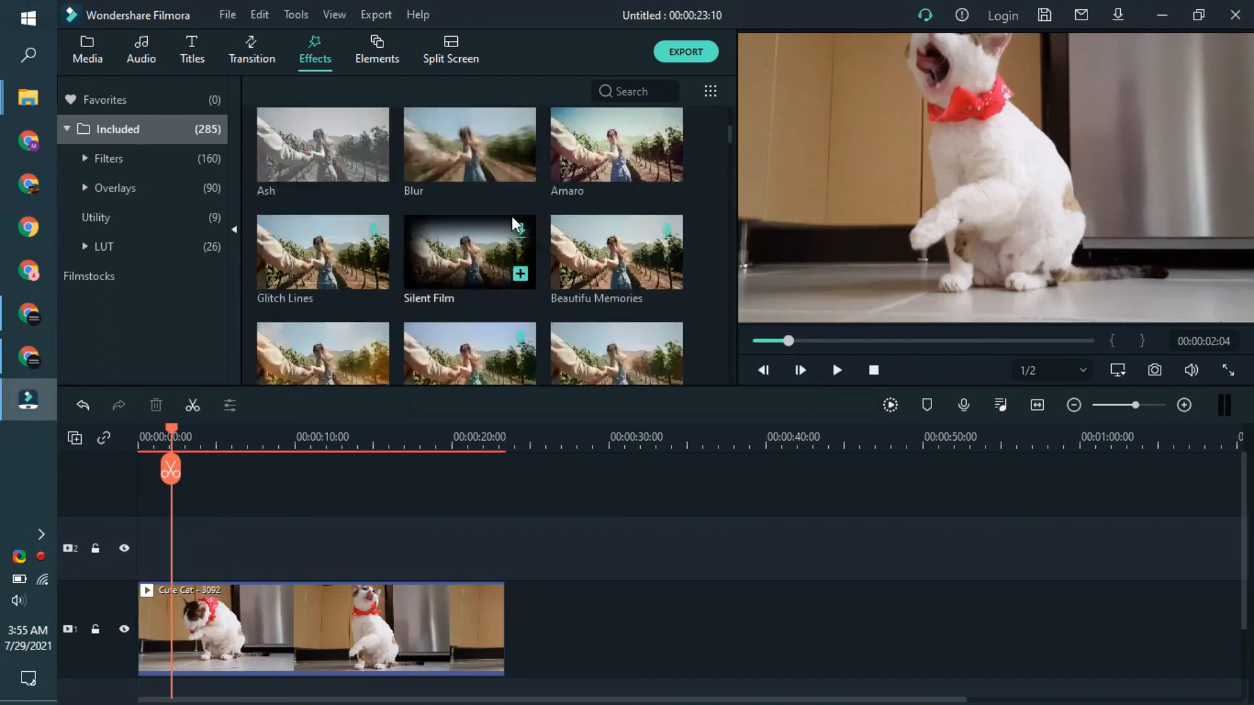
pyautogui.moveTo(597, 210); pyautogui.dragTo(226, 519)
pyautogui.click(798, 373)
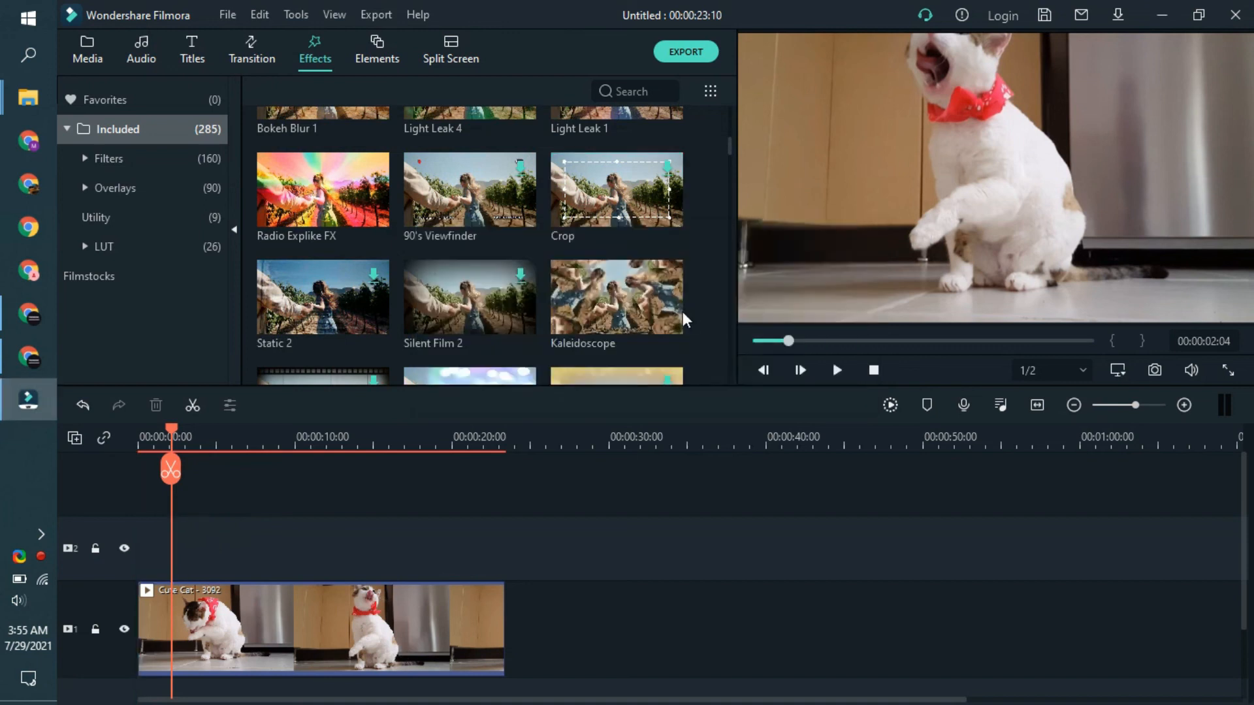
# Step: Add the 70s effect above the cat clip, spanning the clip's full length, and play a stretch to preview it
pyautogui.scroll(10, 684, 312)
pyautogui.moveTo(385, 263); pyautogui.dragTo(504, 533)
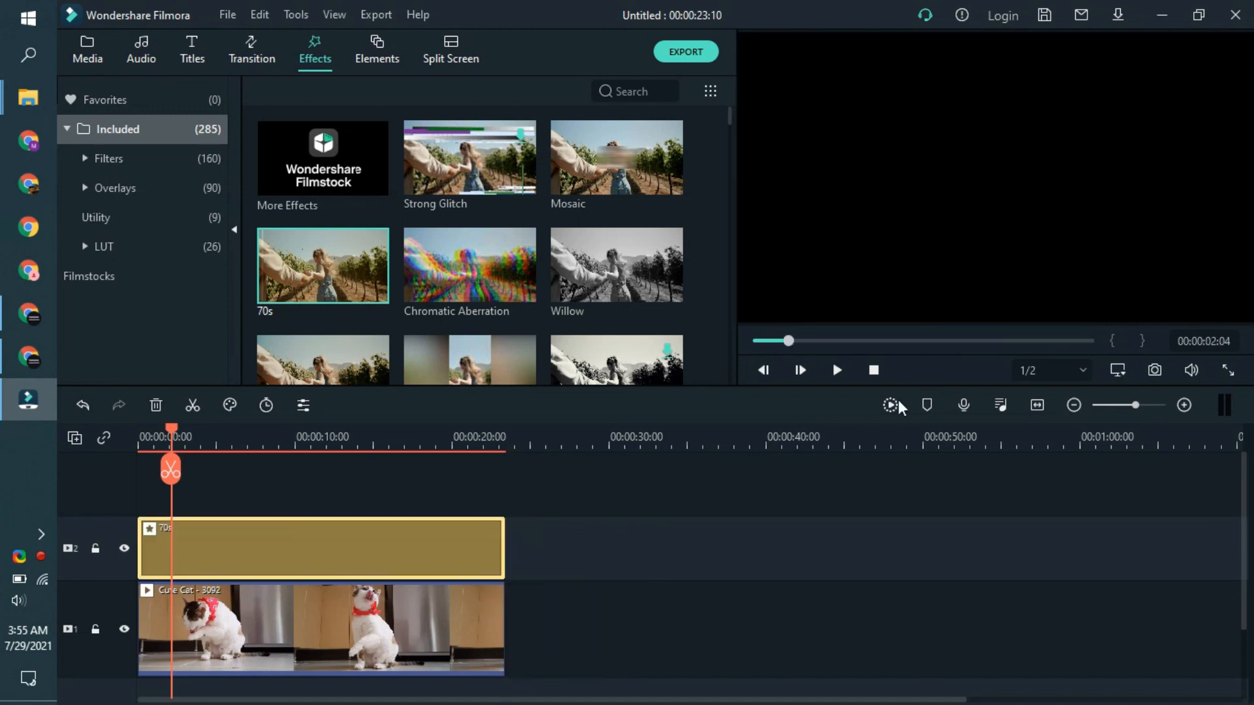
pyautogui.click(841, 373)
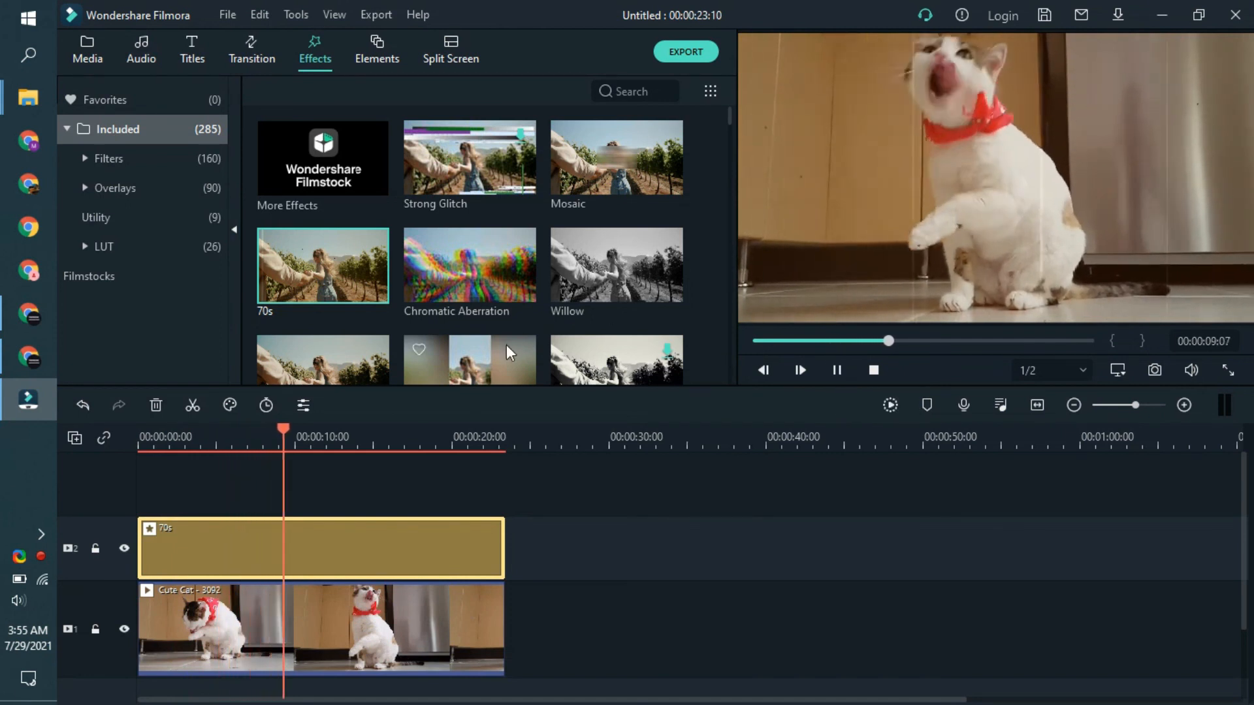
pyautogui.press('space')
# Step: Stack the Willow effect above the 70s effect, extend it to the cat clip's end, and preview playback from about 4 seconds
pyautogui.moveTo(563, 266); pyautogui.dragTo(216, 479)
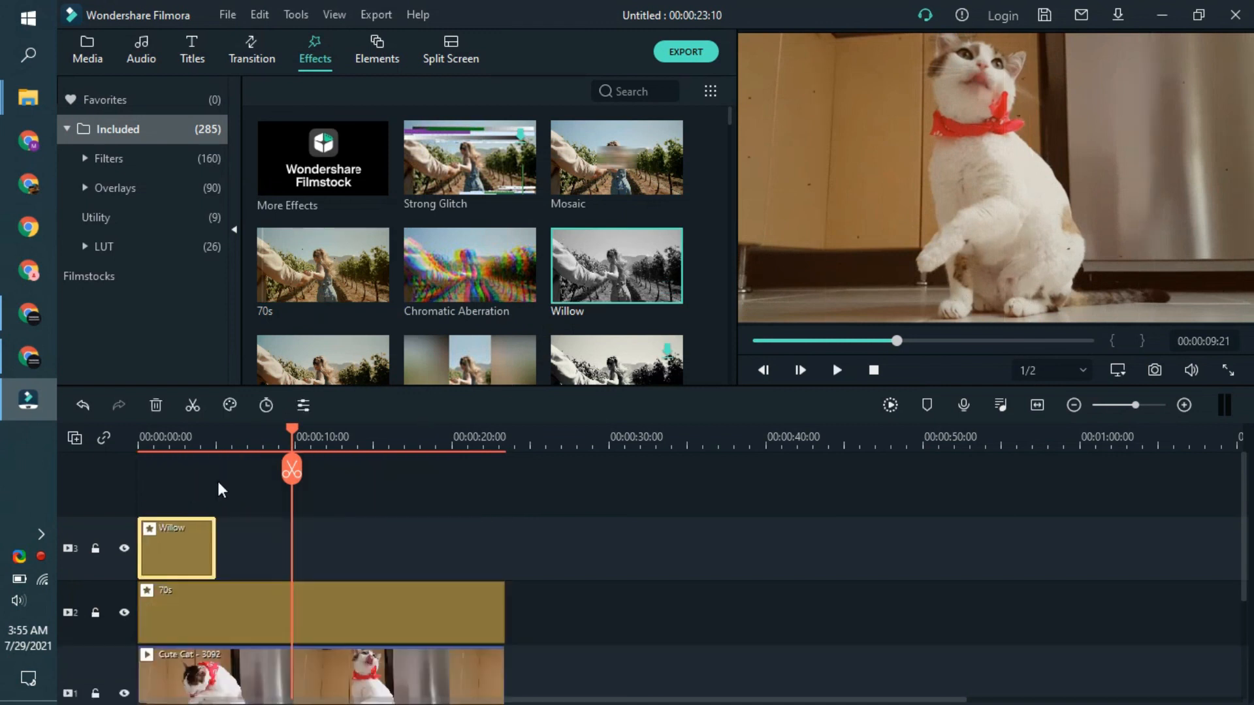
pyautogui.moveTo(216, 537); pyautogui.dragTo(503, 537)
pyautogui.click(204, 442)
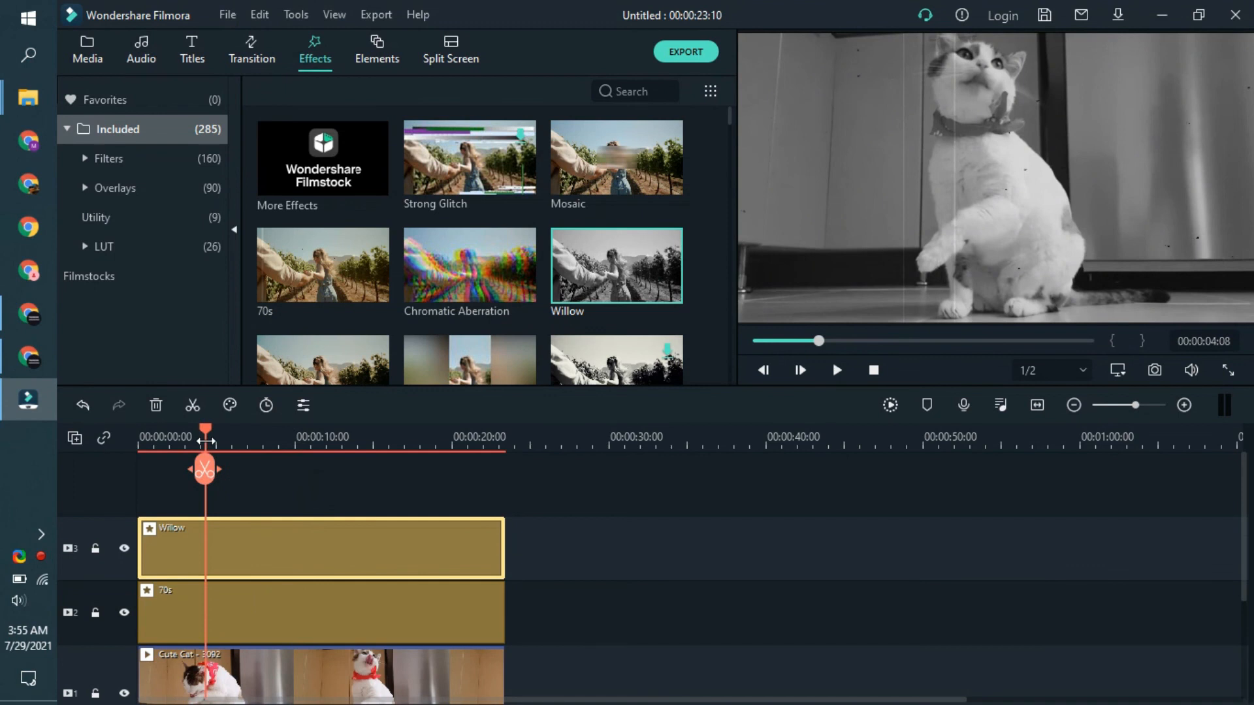
pyautogui.press('space')
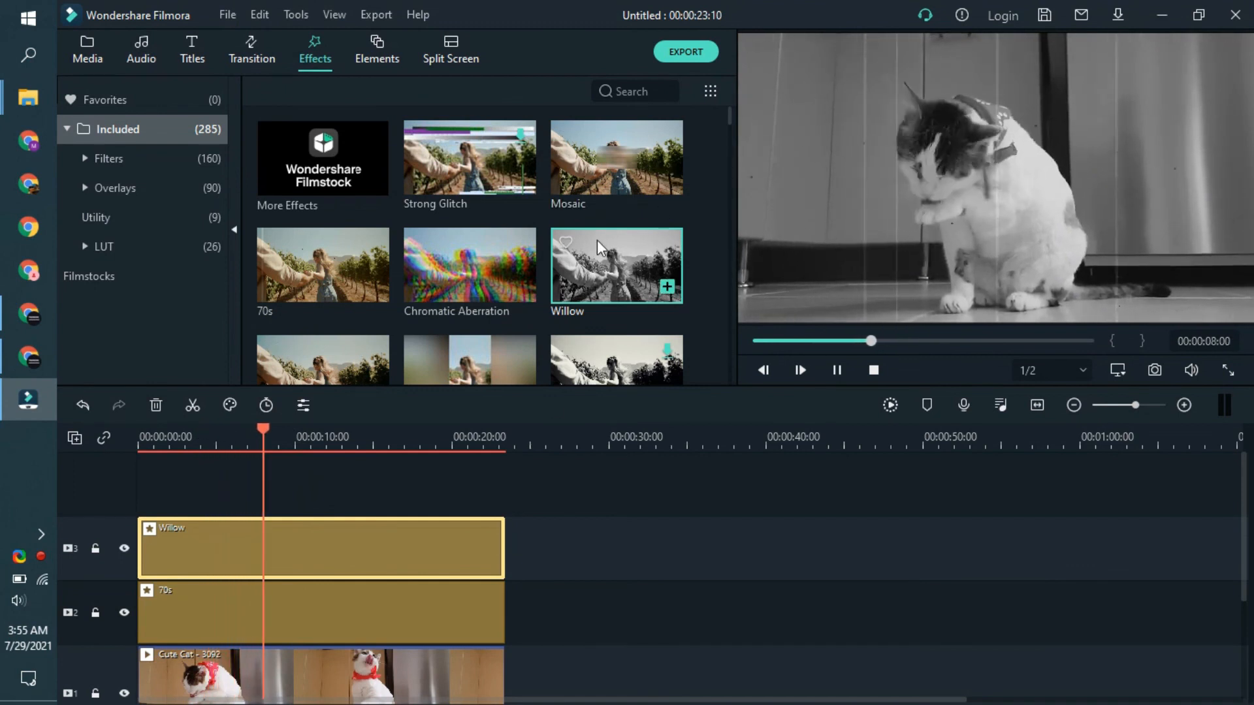
pyautogui.press('space')
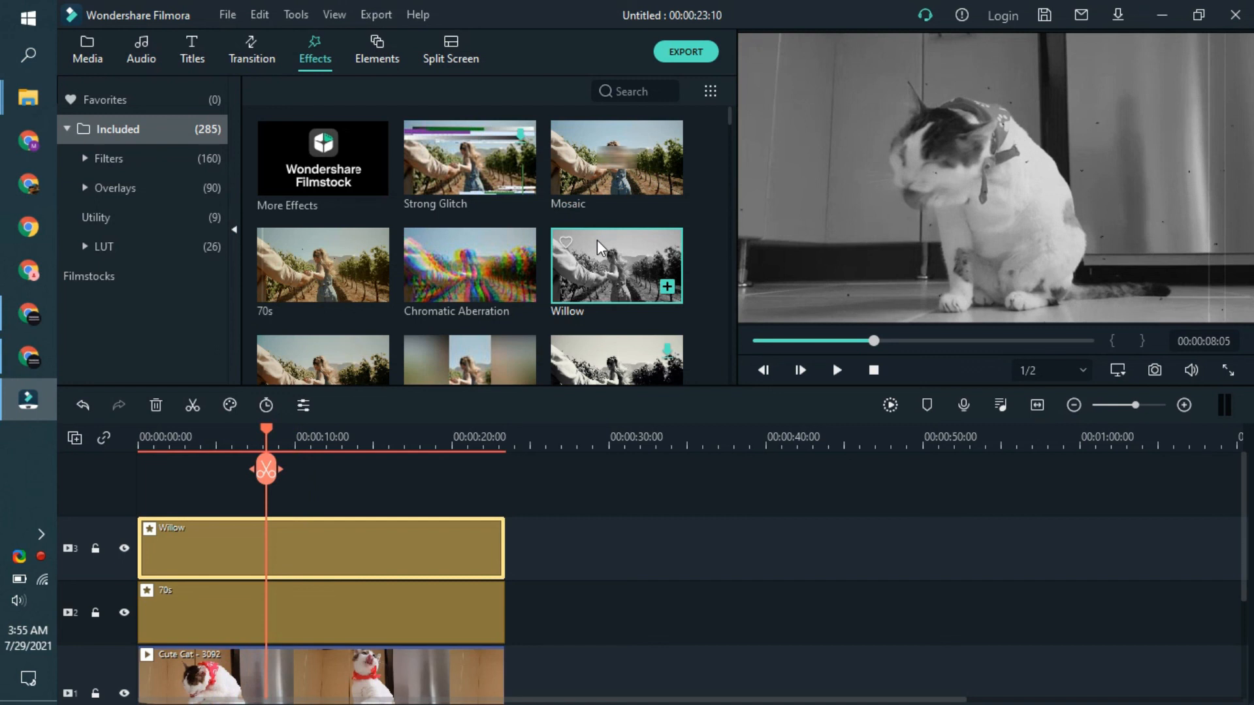